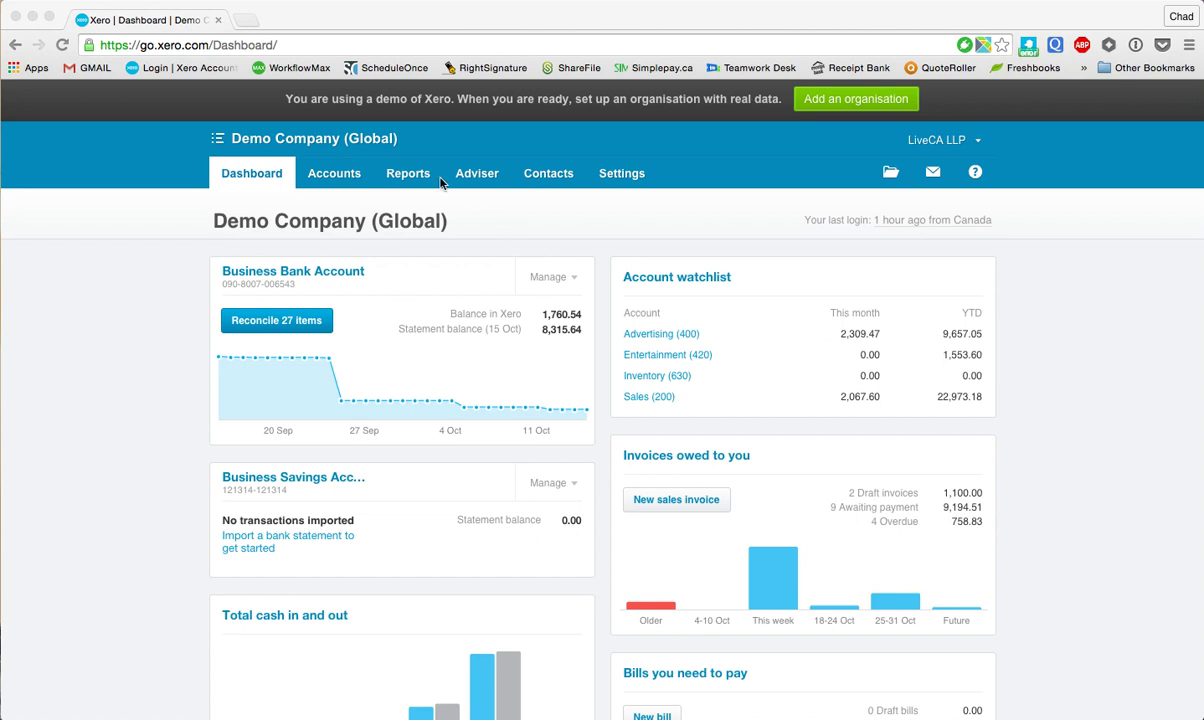
Step: Open Xero's Cash Summary report and compare it with the previous 4 periods
{"action": "left_click", "coordinate": [413, 140]}
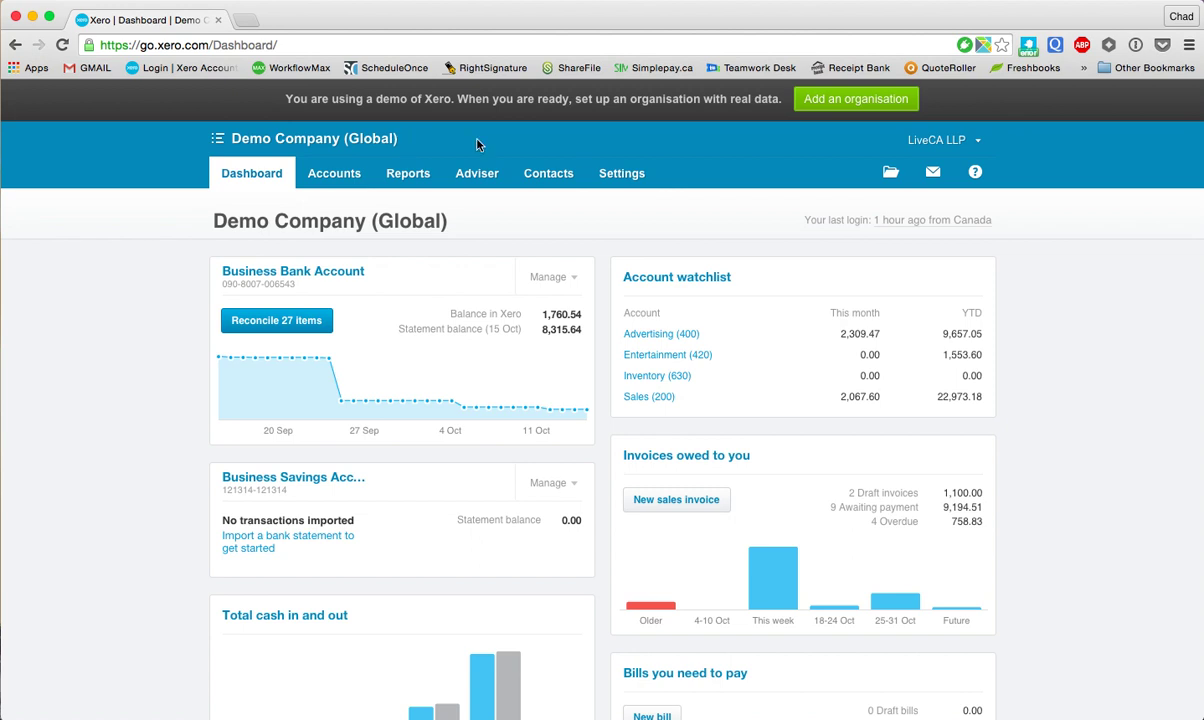
{"action": "left_click", "coordinate": [406, 175]}
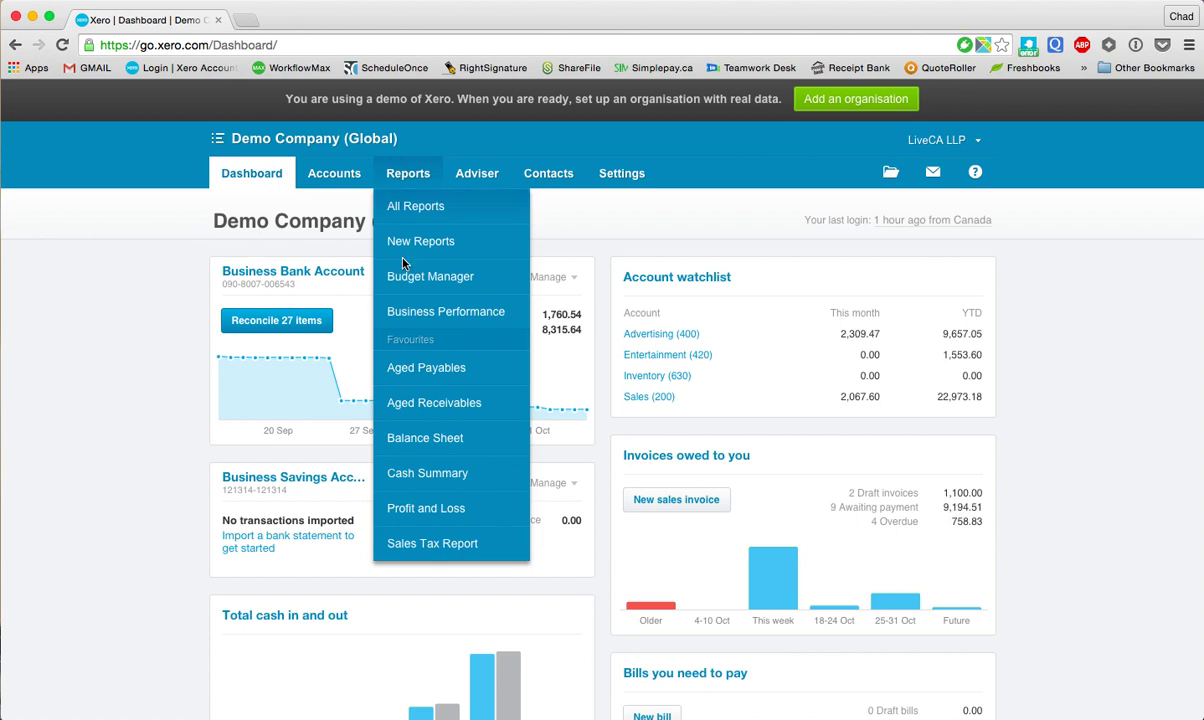
{"action": "left_click", "coordinate": [452, 482]}
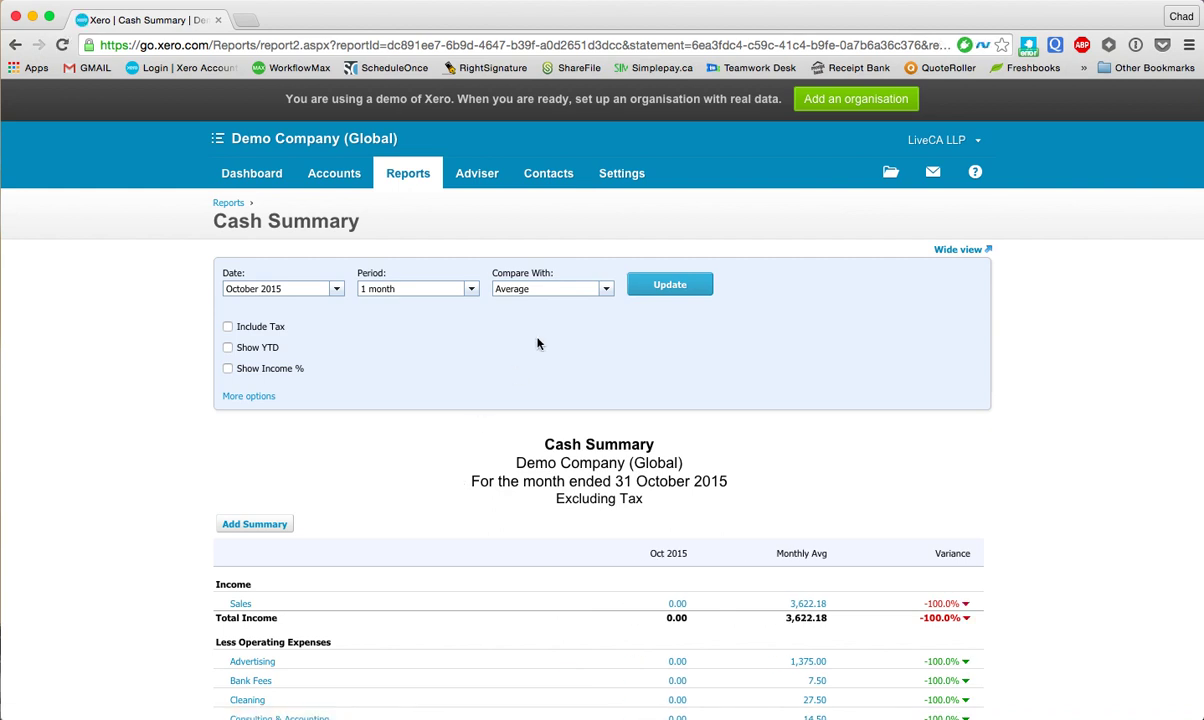
{"action": "left_click", "coordinate": [605, 288]}
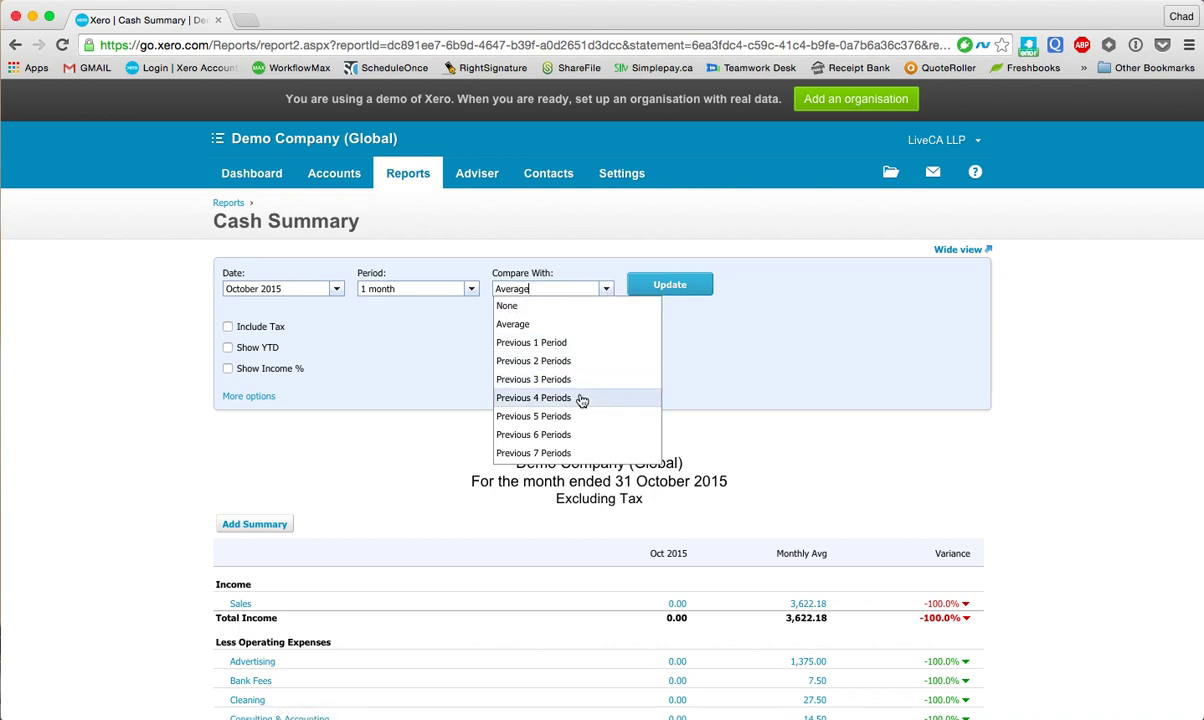
{"action": "left_click", "coordinate": [541, 398]}
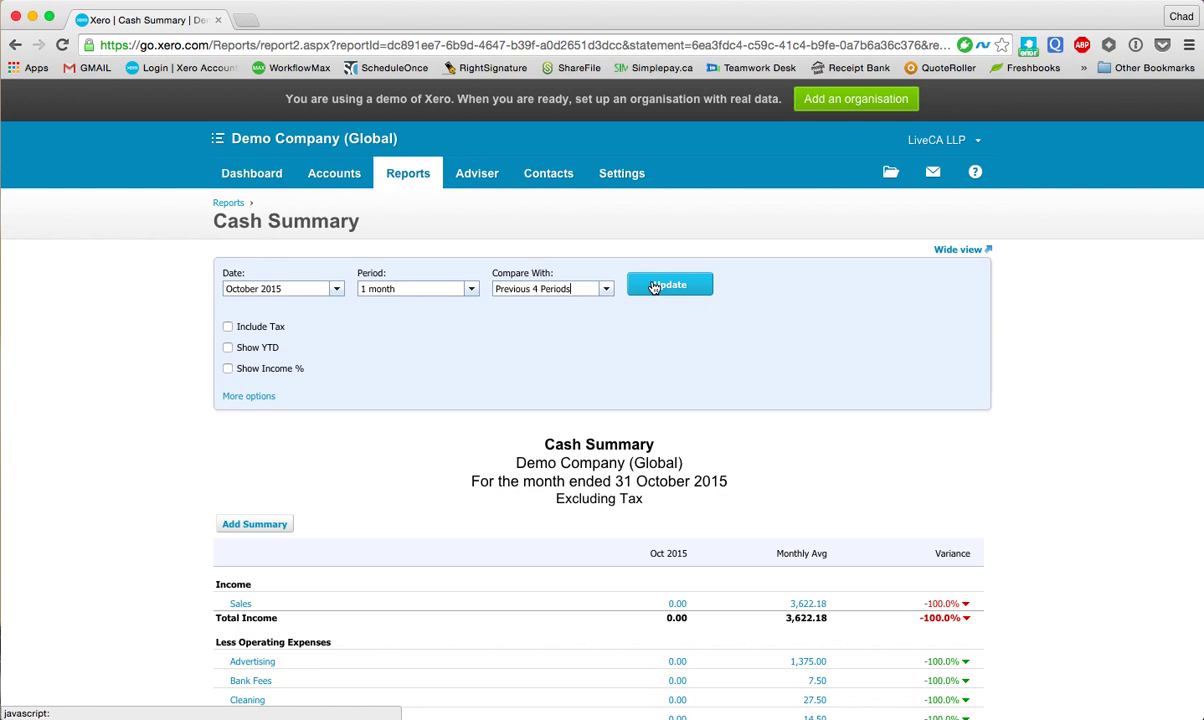
{"action": "left_click", "coordinate": [653, 287]}
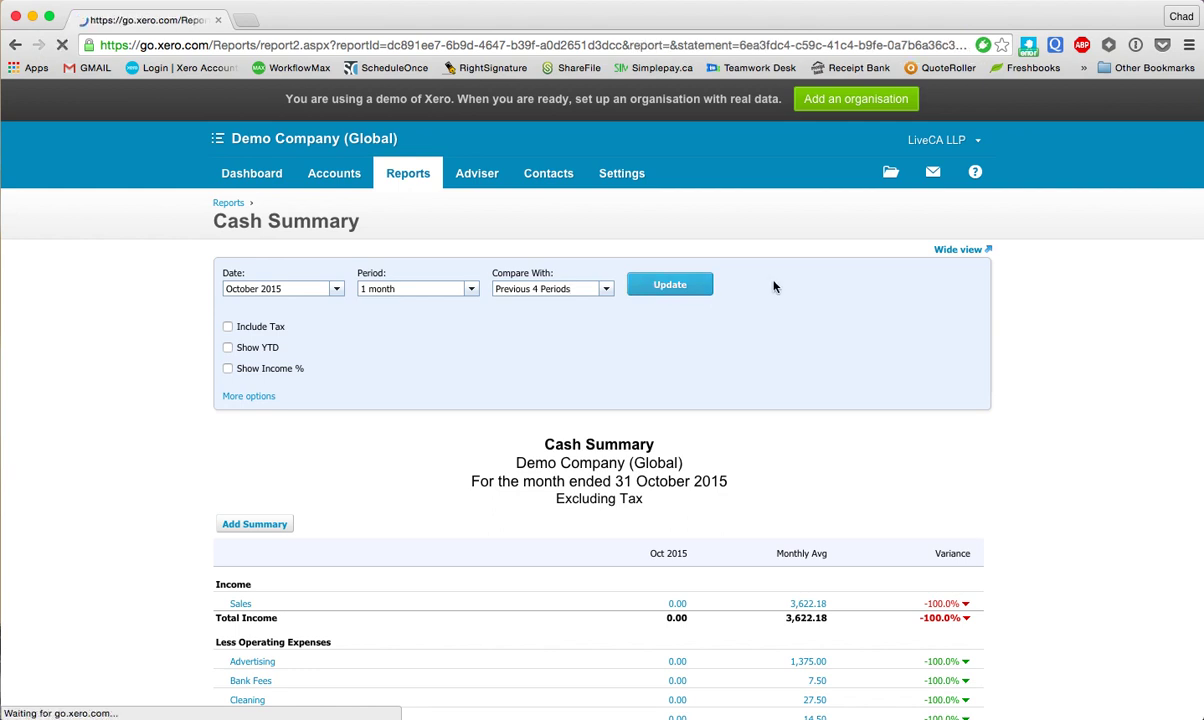
Step: Include tax and add a YTD Actual column to the Oct–Jun 2015 Cash Summary
{"action": "scroll", "coordinate": [102, 280], "scroll_direction": "down", "scroll_amount": 2}
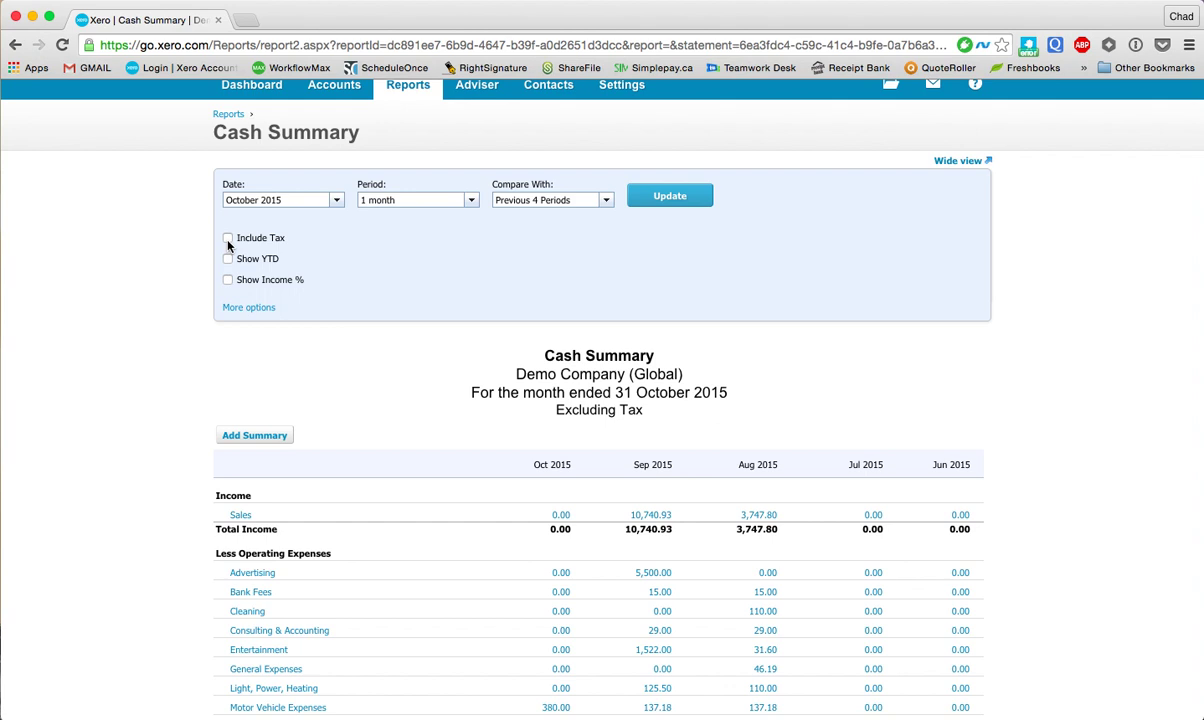
{"action": "left_click", "coordinate": [228, 239]}
{"action": "left_click", "coordinate": [228, 260]}
{"action": "left_click", "coordinate": [686, 194]}
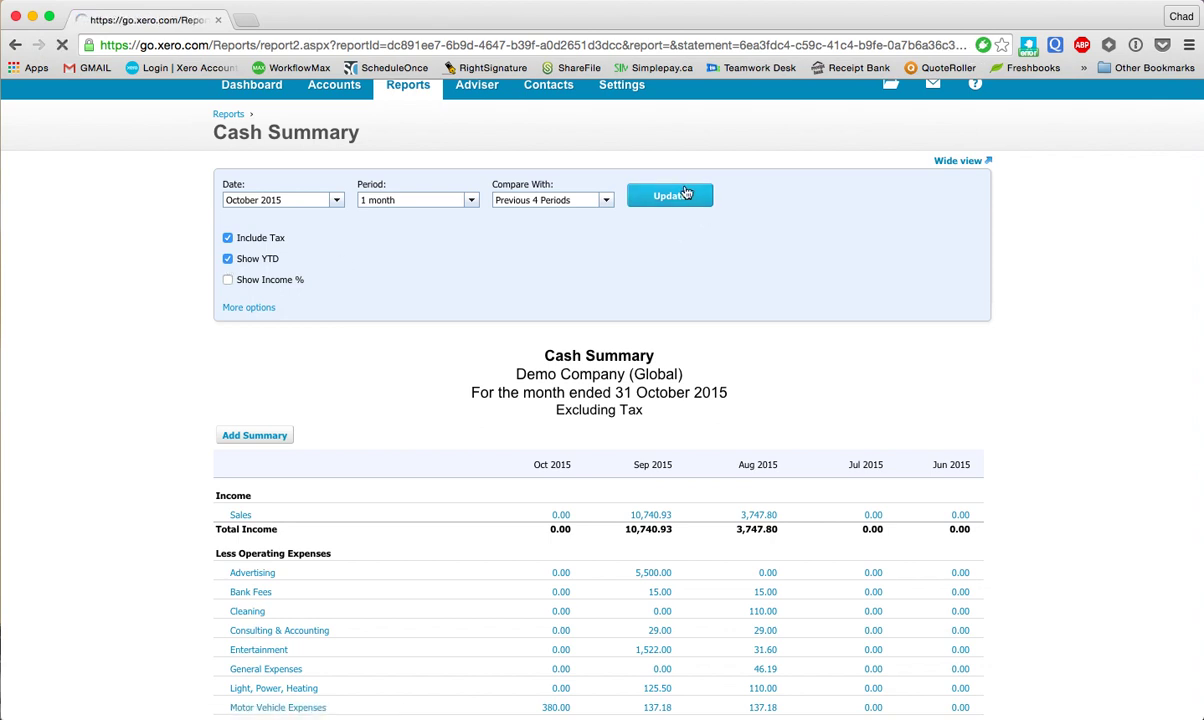
{"action": "scroll", "coordinate": [762, 342], "scroll_direction": "down", "scroll_amount": 5}
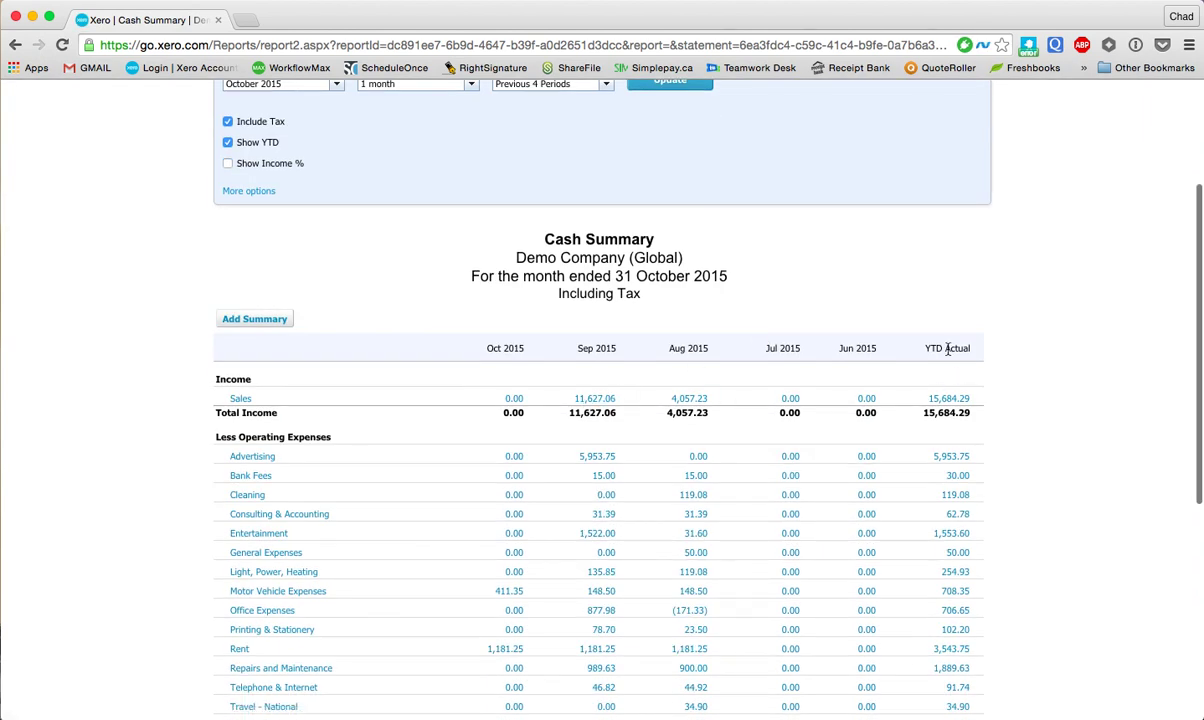
{"action": "scroll", "coordinate": [1025, 505], "scroll_direction": "down", "scroll_amount": 2}
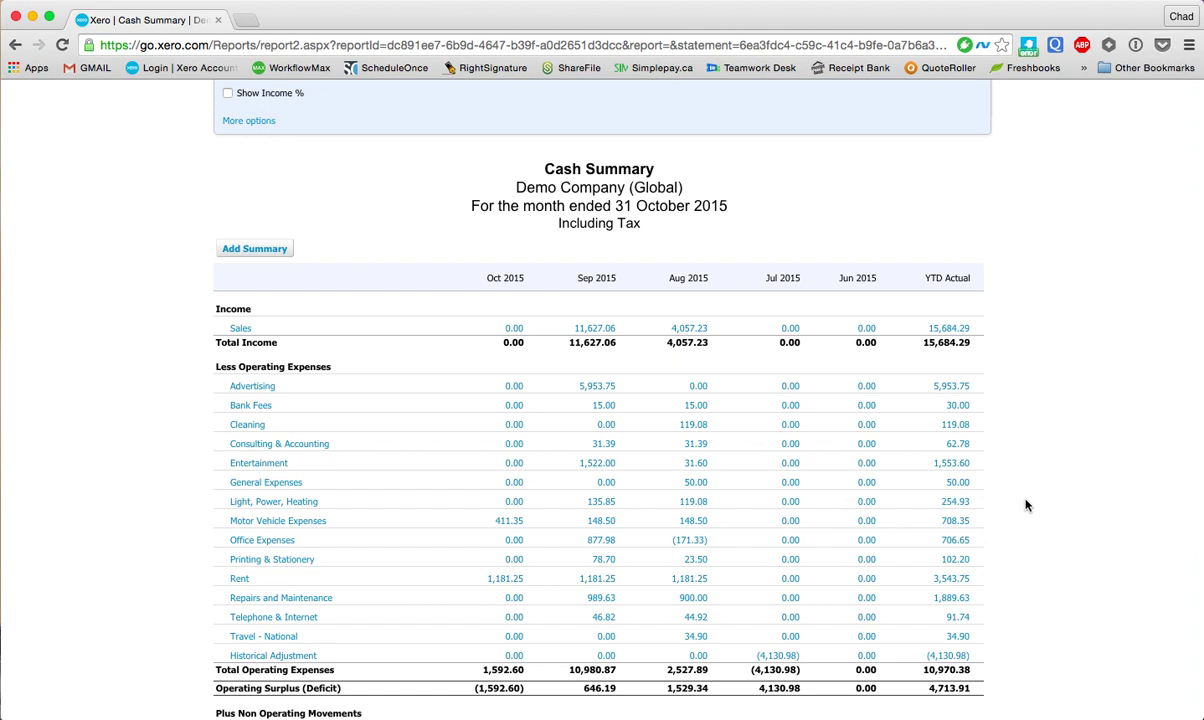
{"action": "scroll", "coordinate": [1025, 505], "scroll_direction": "up", "scroll_amount": 5}
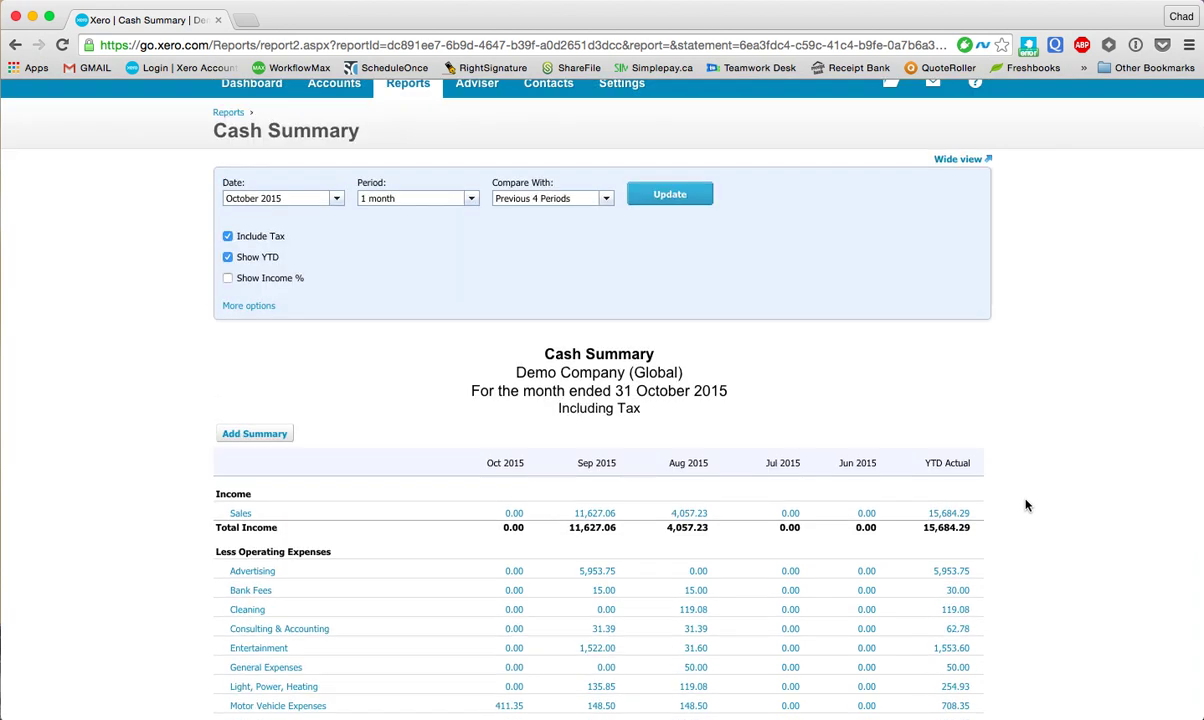
{"action": "scroll", "coordinate": [1025, 505], "scroll_direction": "down", "scroll_amount": 5}
{"action": "scroll", "coordinate": [1025, 505], "scroll_direction": "down", "scroll_amount": 2}
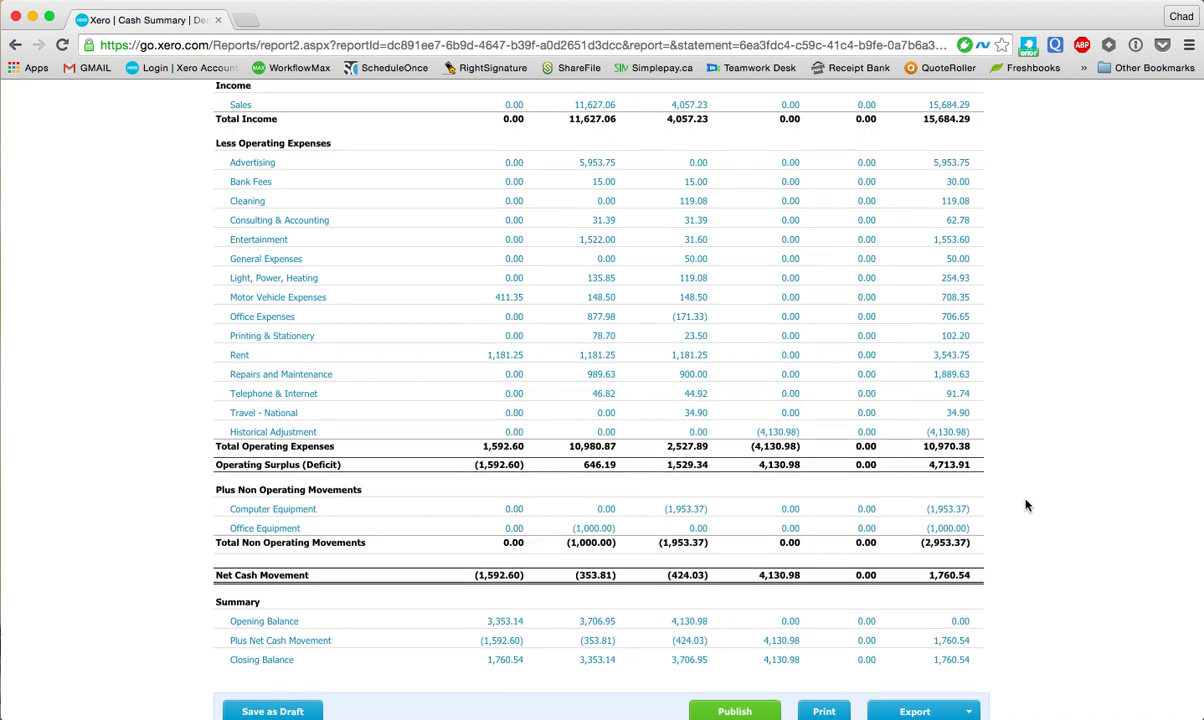
{"action": "scroll", "coordinate": [1024, 502], "scroll_direction": "up", "scroll_amount": 4}
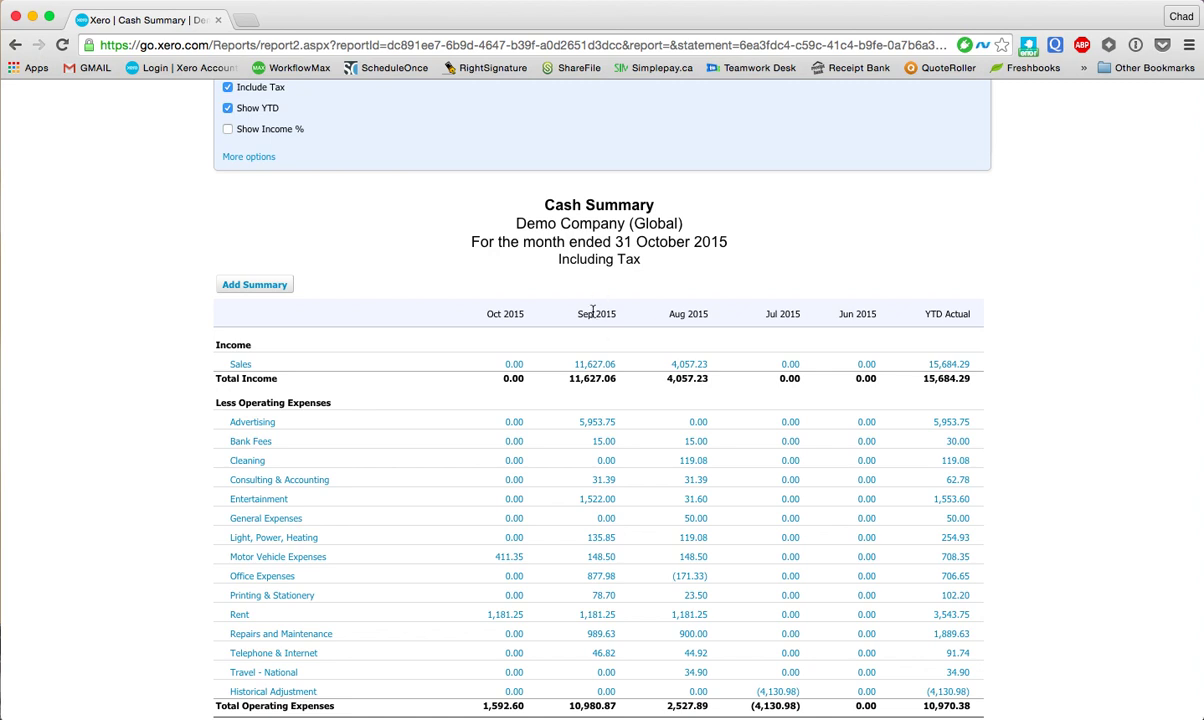
{"action": "mouse_move", "coordinate": [594, 104]}
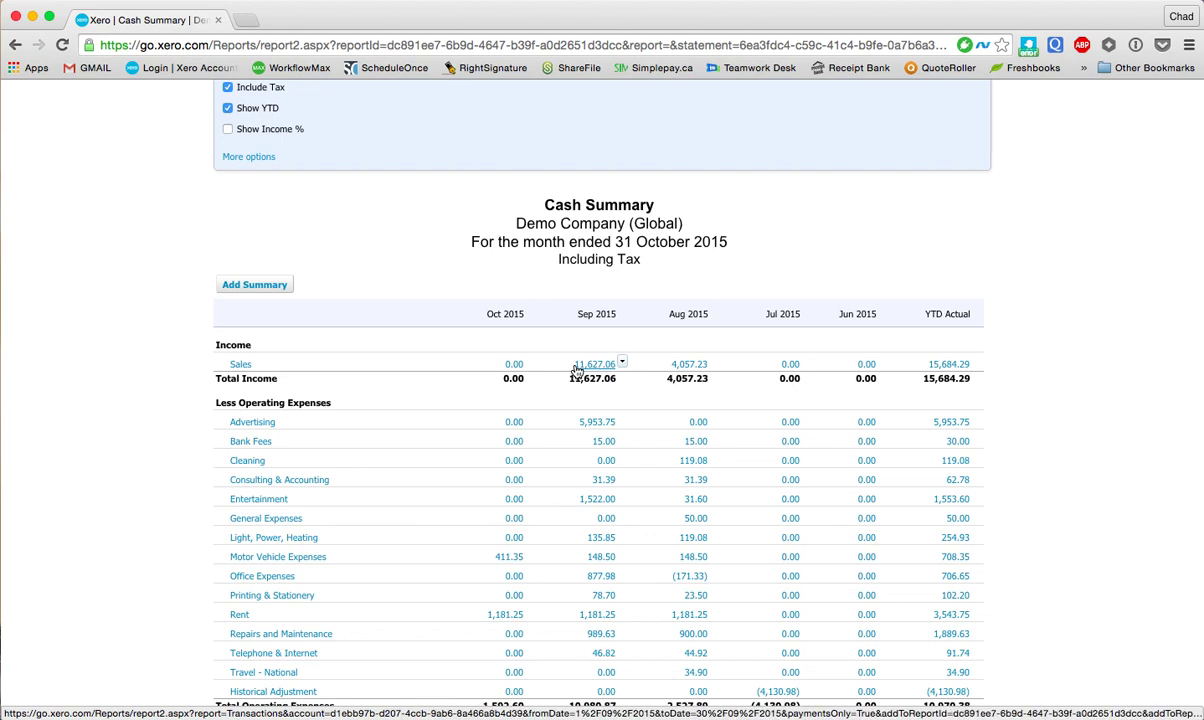
{"action": "scroll", "coordinate": [576, 370], "scroll_direction": "down", "scroll_amount": 3}
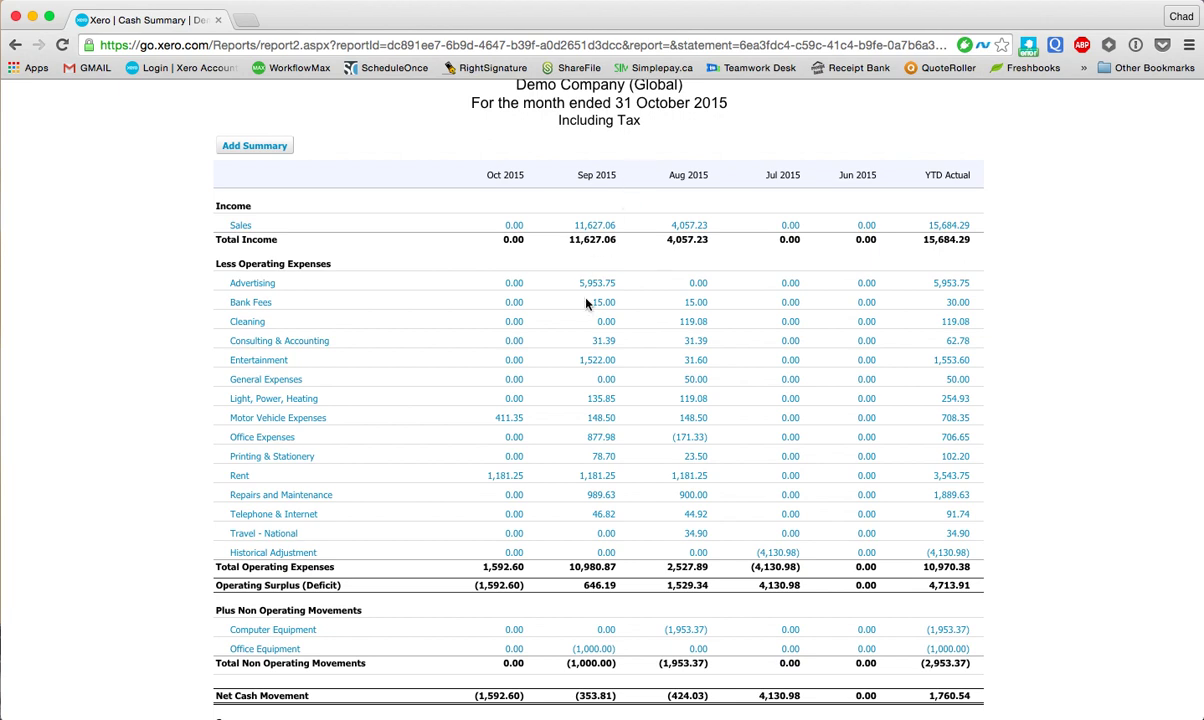
{"action": "scroll", "coordinate": [595, 447], "scroll_direction": "down", "scroll_amount": 1}
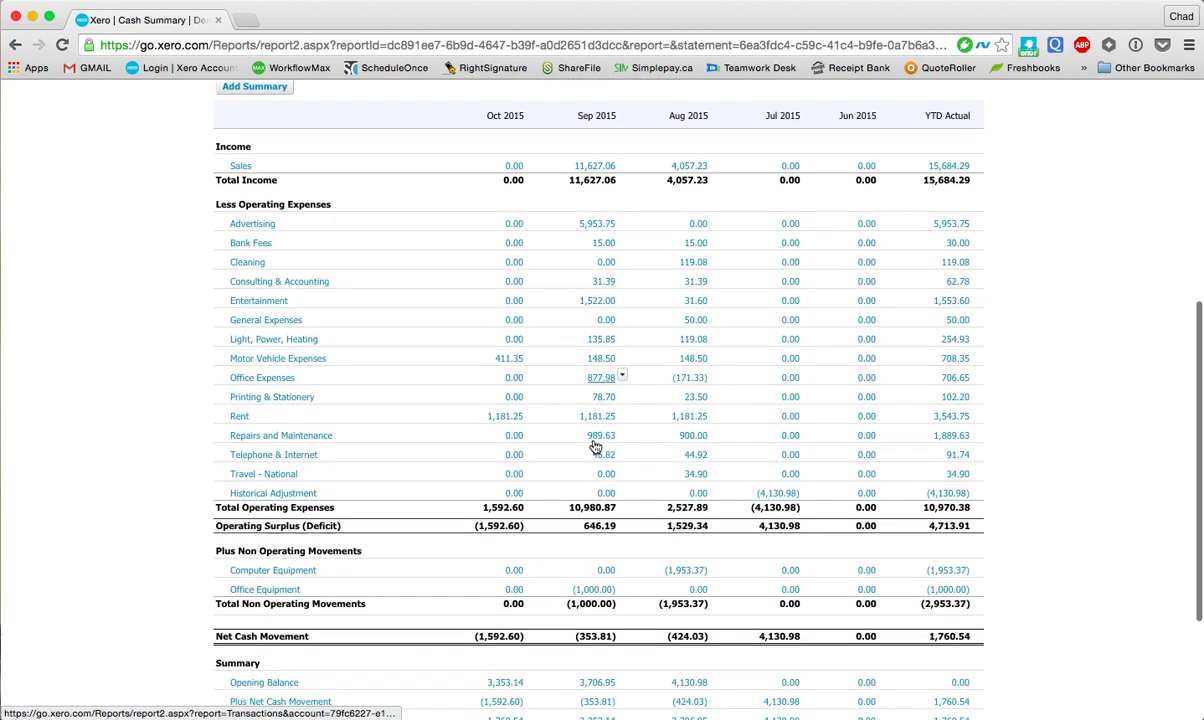
{"action": "scroll", "coordinate": [595, 447], "scroll_direction": "down", "scroll_amount": 1}
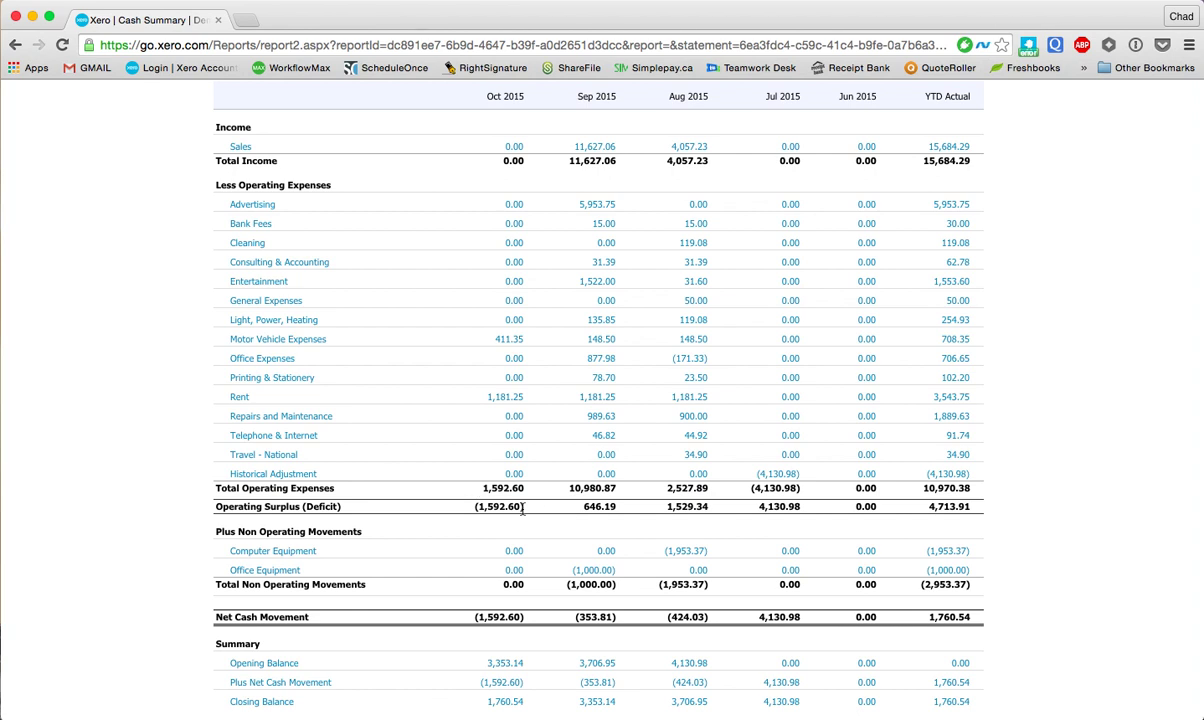
{"action": "scroll", "coordinate": [634, 507], "scroll_direction": "down", "scroll_amount": 3}
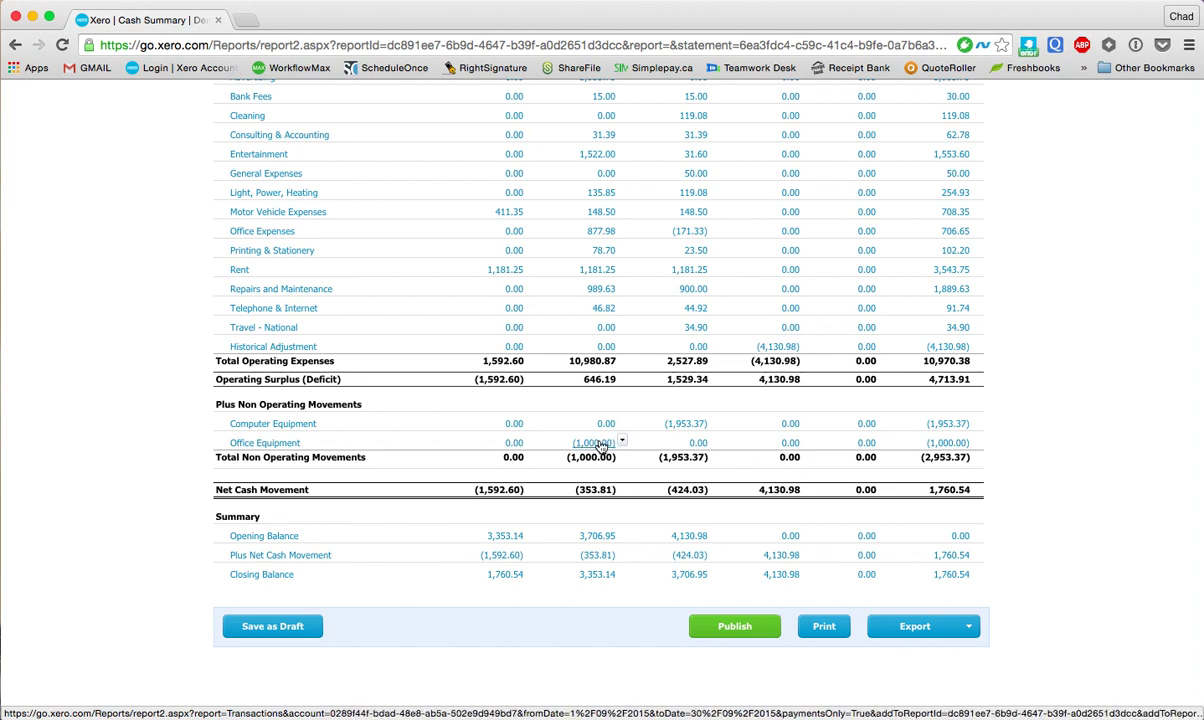
{"action": "scroll", "coordinate": [590, 470], "scroll_direction": "down", "scroll_amount": 1}
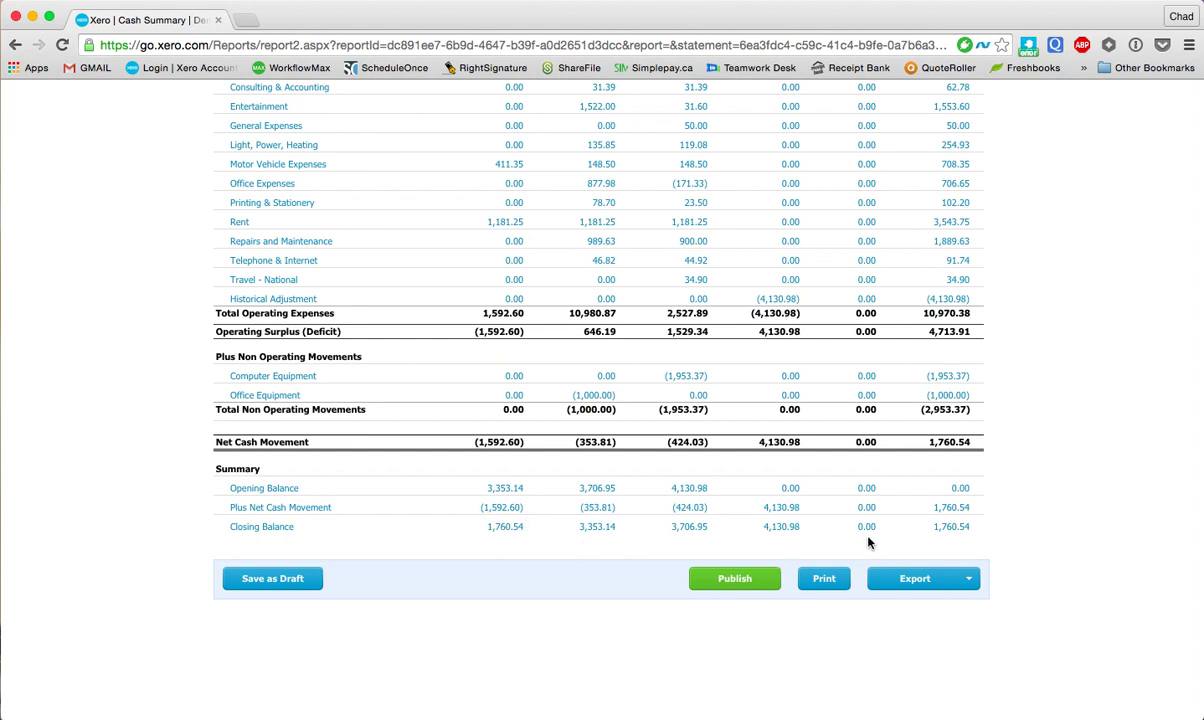
Step: Export the Cash Summary to Excel and enlarge the spreadsheet window
{"action": "left_click", "coordinate": [907, 580]}
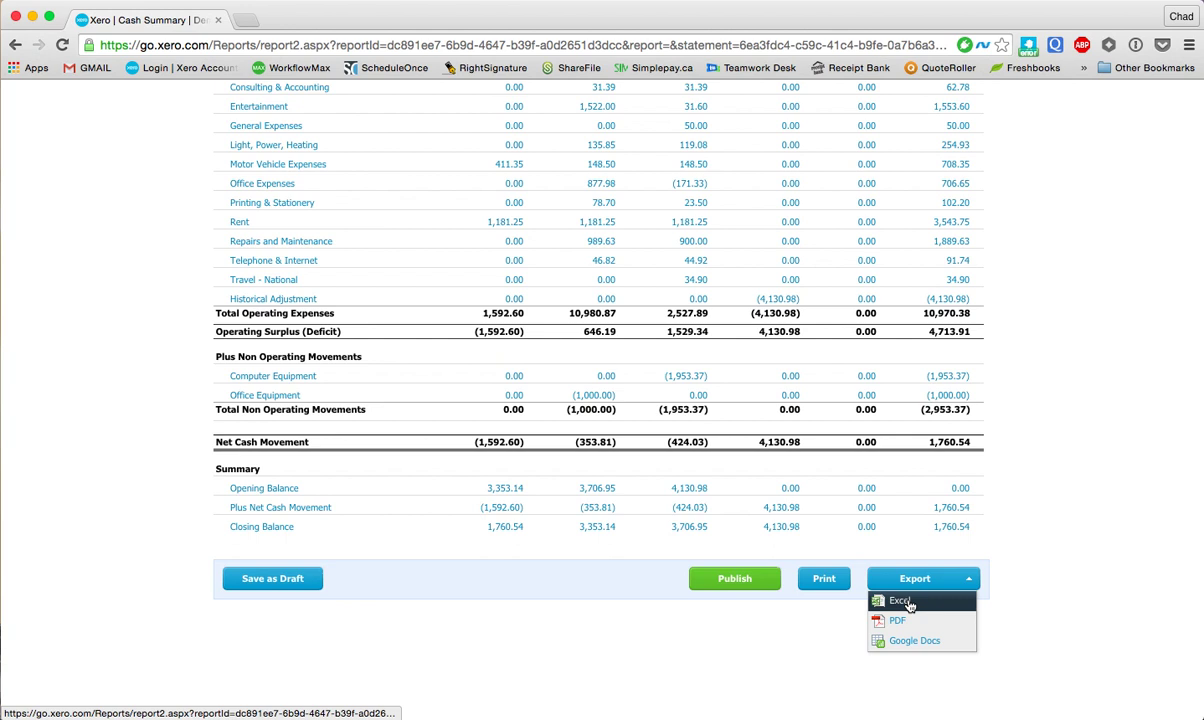
{"action": "left_click", "coordinate": [906, 601]}
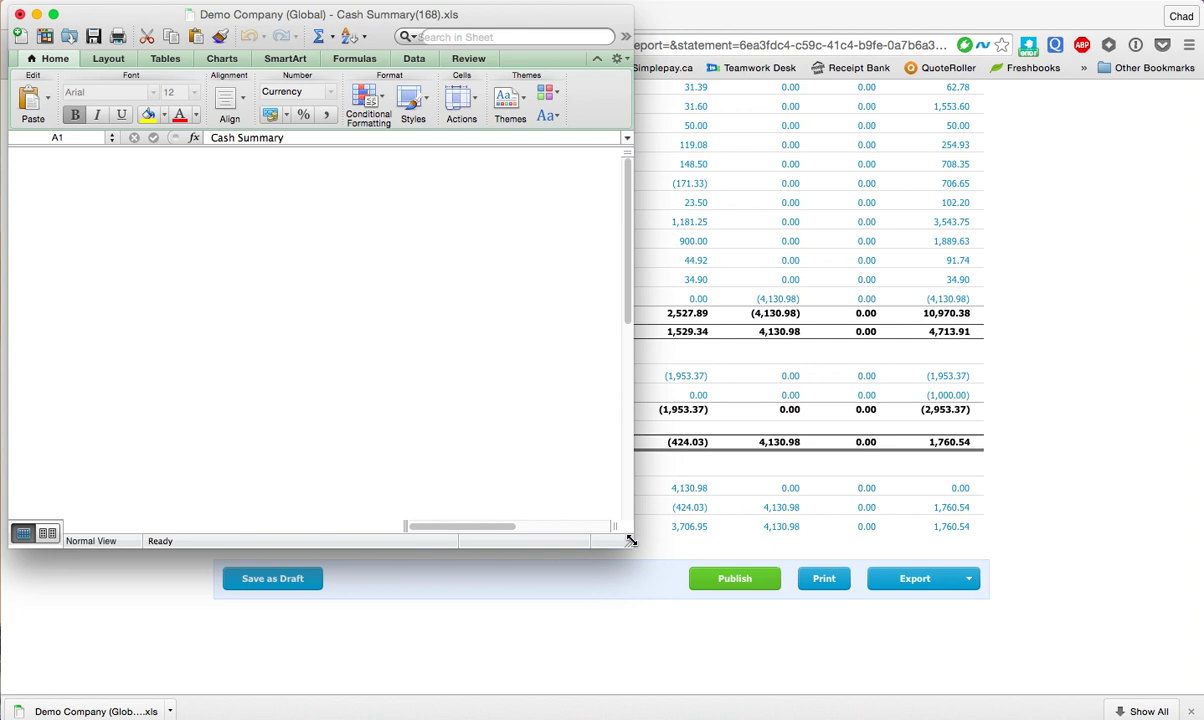
{"action": "mouse_move", "coordinate": [628, 540]}
{"action": "left_mouse_down"}
{"action": "mouse_move", "coordinate": [1021, 596]}
{"action": "mouse_move", "coordinate": [1080, 657]}
{"action": "mouse_move", "coordinate": [1161, 667]}
{"action": "left_mouse_up"}
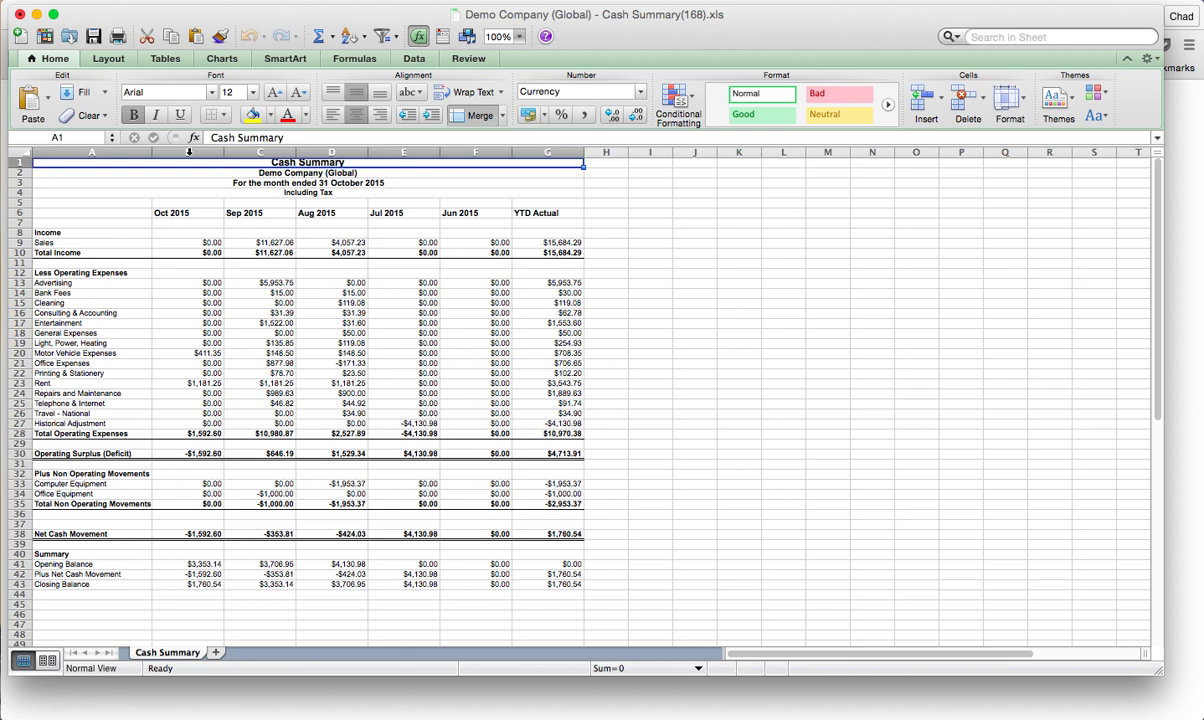
Step: Insert four blank columns B–E before the Oct 2015 column
{"action": "left_click_drag", "start_coordinate": [189, 152], "coordinate": [397, 152]}
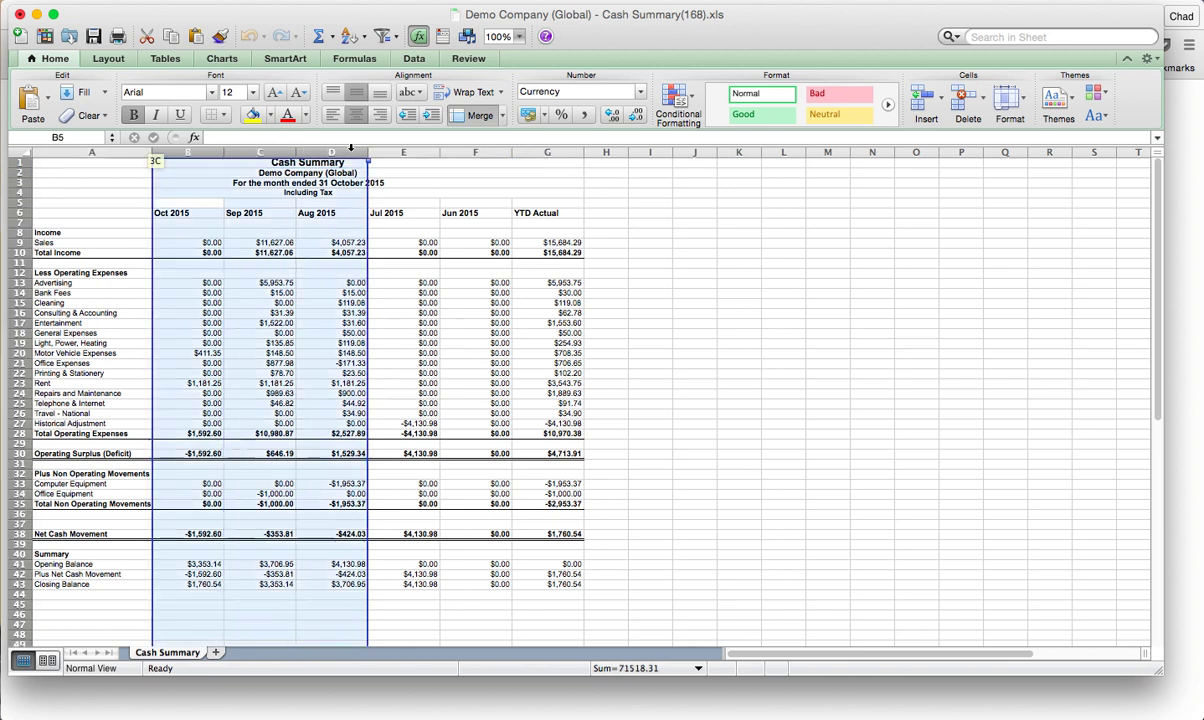
{"action": "right_click", "coordinate": [397, 152]}
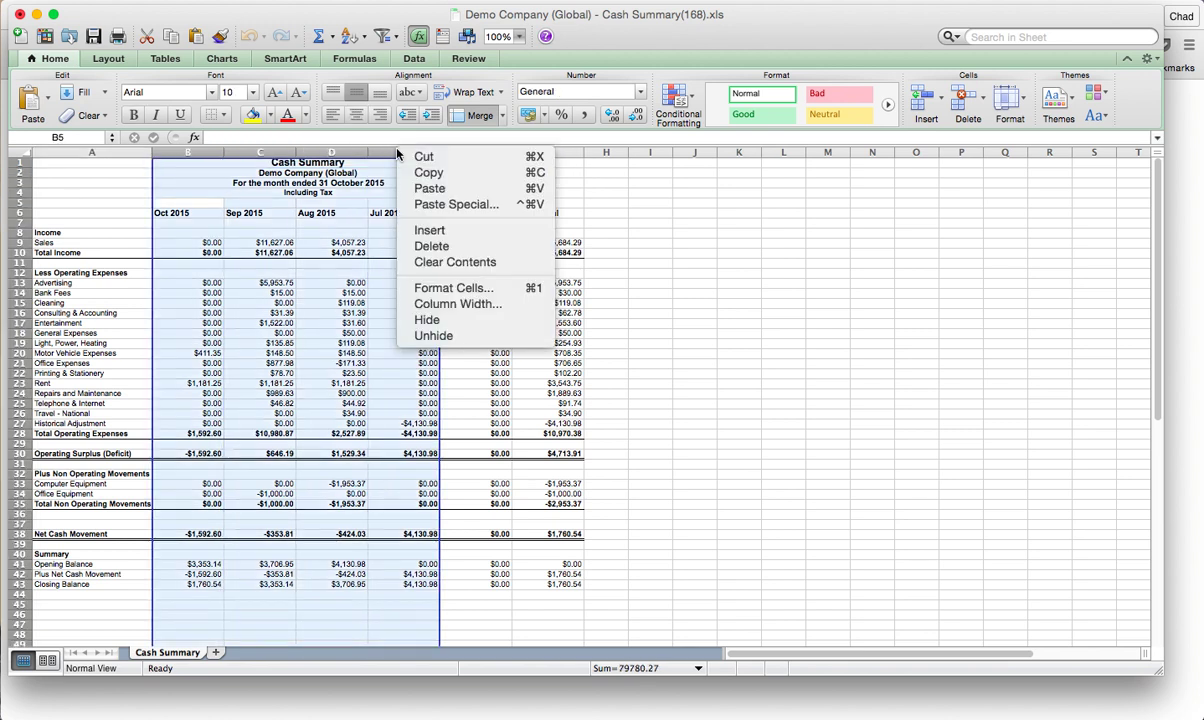
{"action": "left_click", "coordinate": [429, 230]}
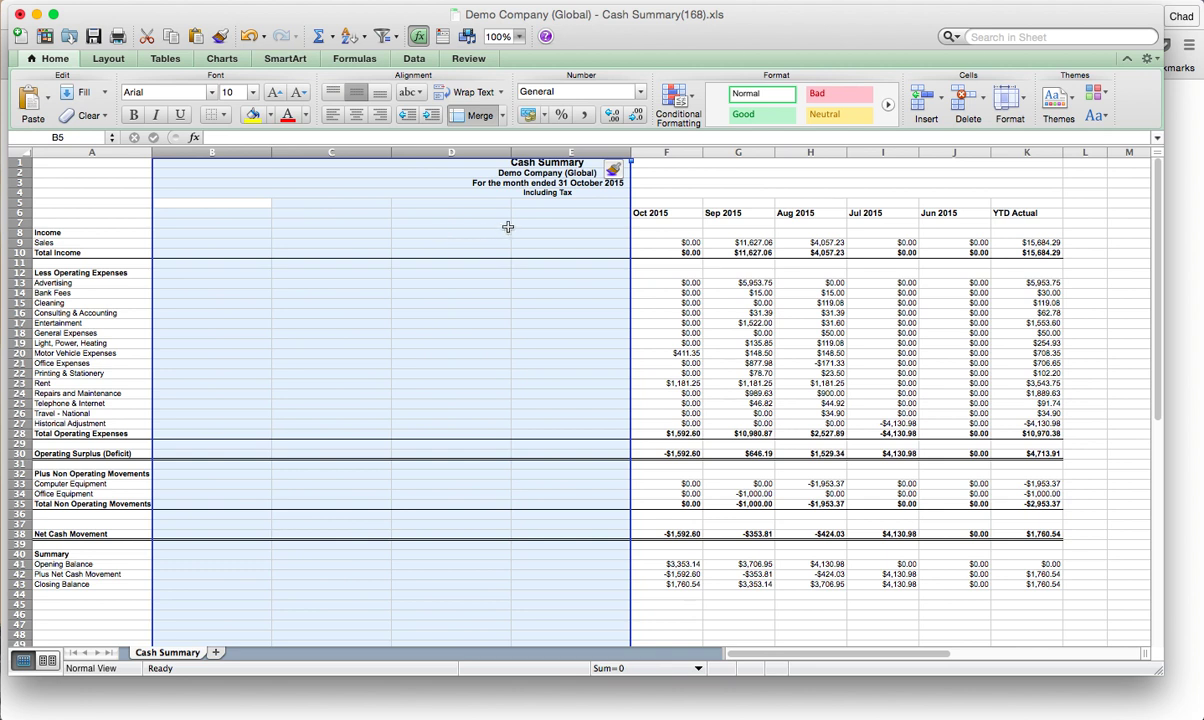
Step: Head the new columns Nov, Dec, Jan and Feb in cells E6 through B6
{"action": "left_click", "coordinate": [540, 213]}
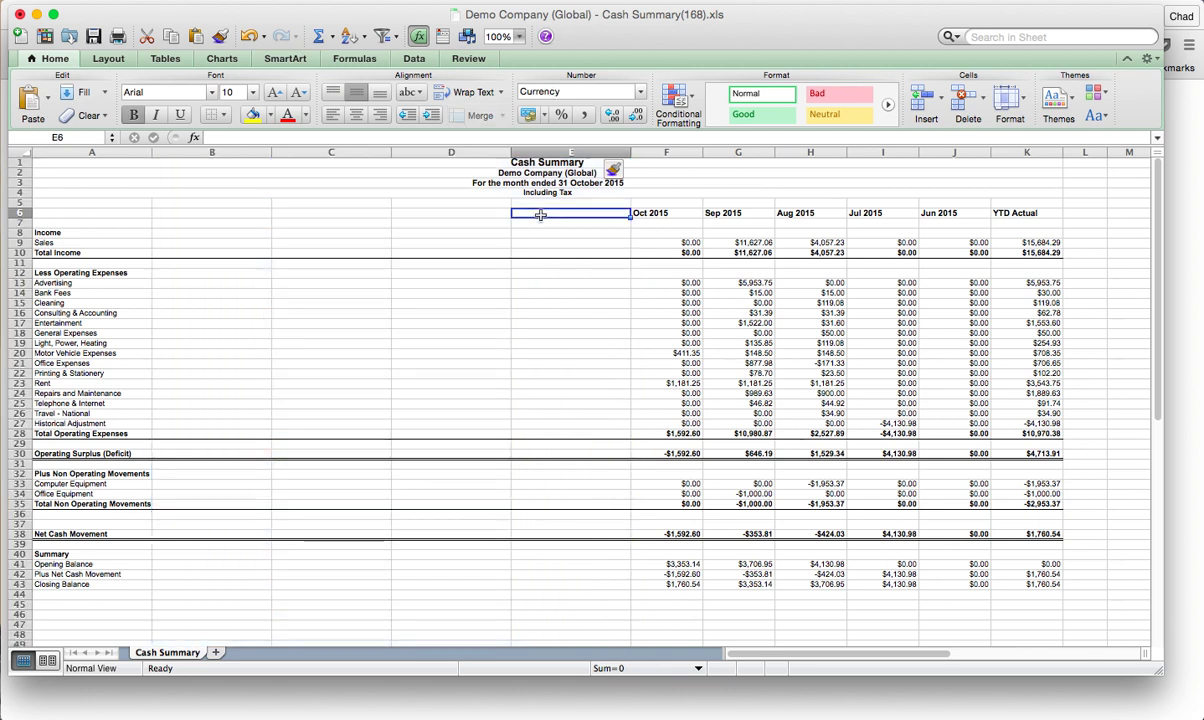
{"action": "type", "text": "Nov"}
{"action": "key", "text": "Left"}
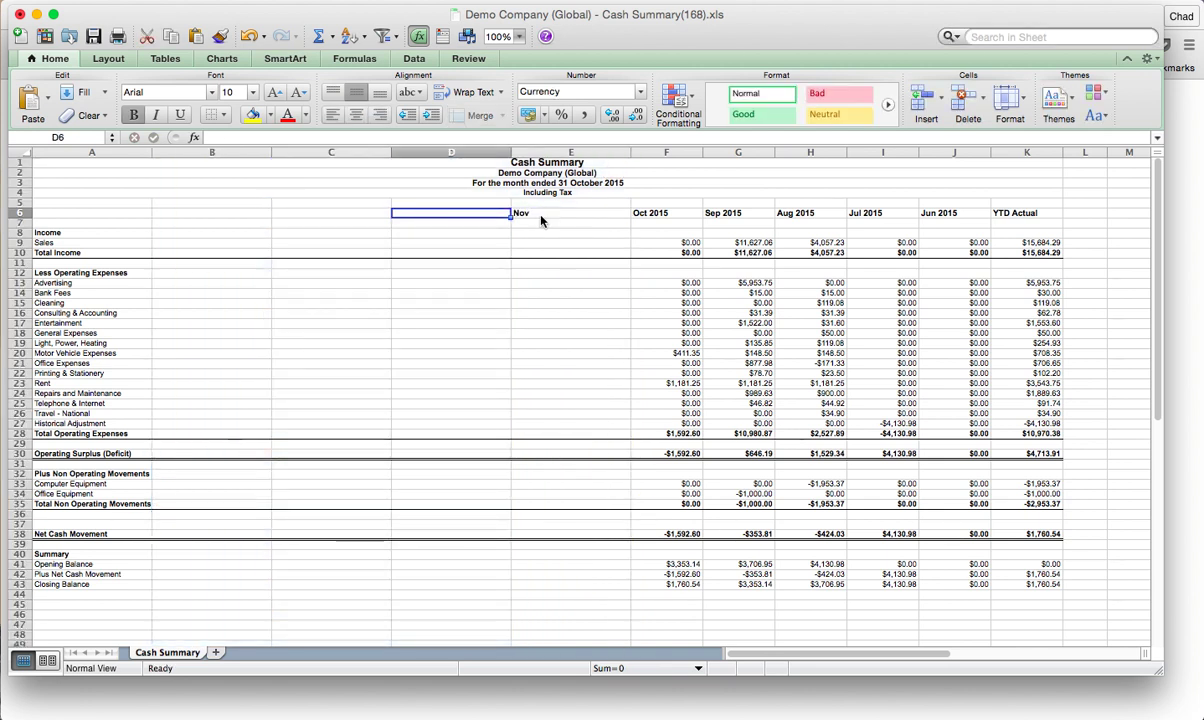
{"action": "type", "text": "dec"}
{"action": "key", "text": "Left"}
{"action": "type", "text": "Jan"}
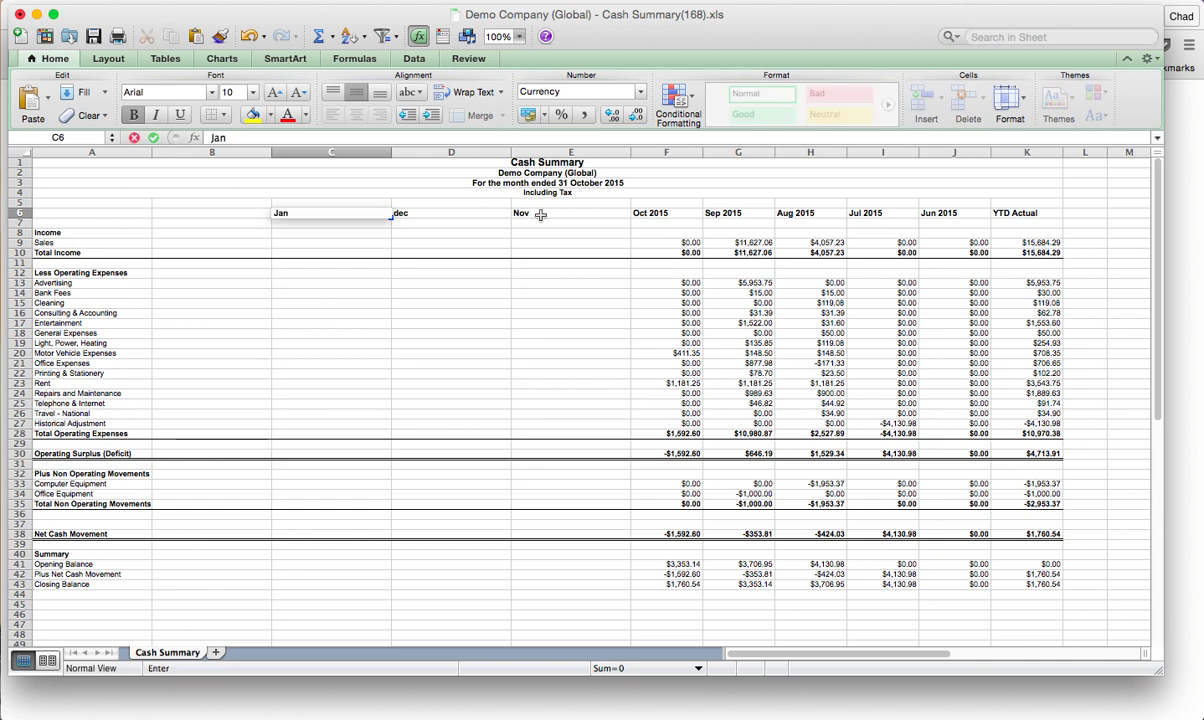
{"action": "key", "text": "Left"}
{"action": "type", "text": "Feb"}
{"action": "key", "text": "Right"}
{"action": "key", "text": "Right"}
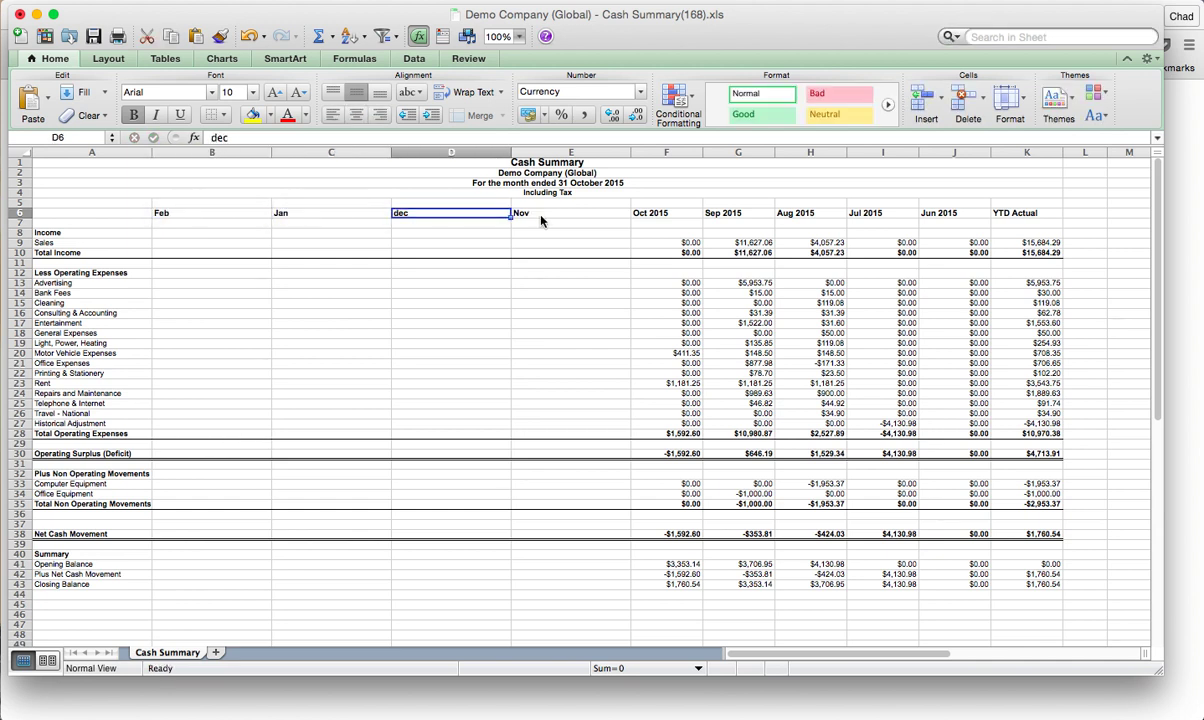
{"action": "type", "text": "d"}
{"action": "key", "text": "BackSpace"}
{"action": "type", "text": "Dec"}
{"action": "key", "text": "Return"}
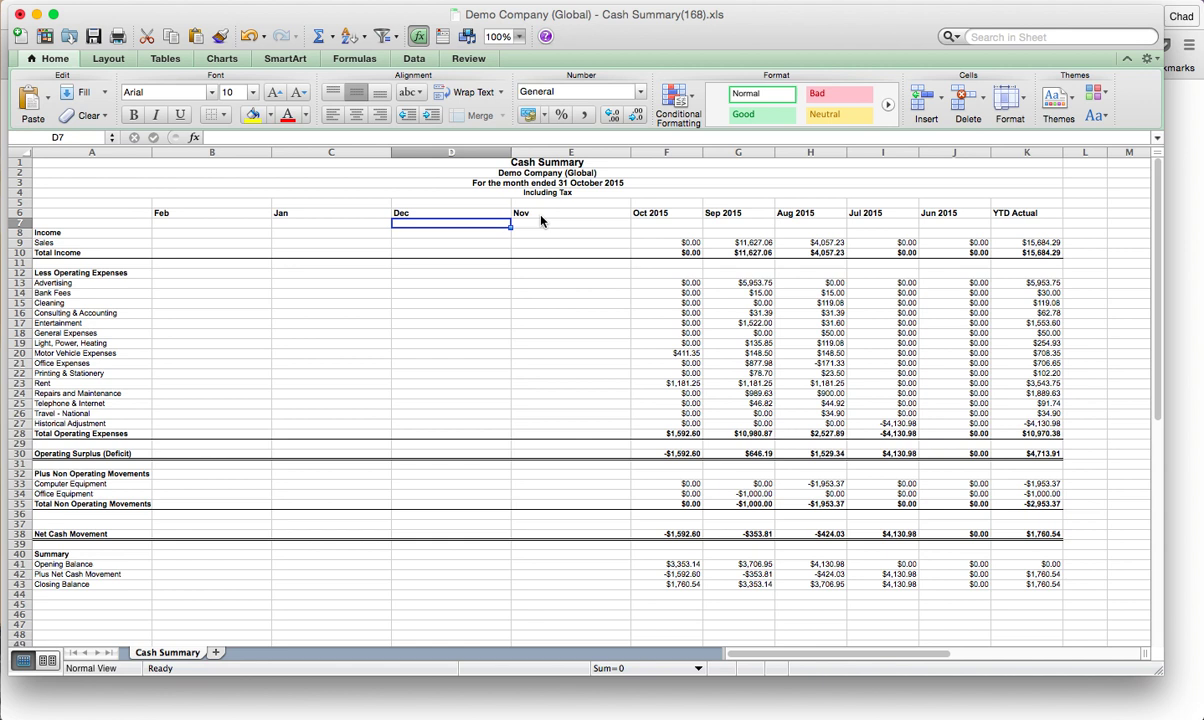
Step: Link the Oct 2015 opening balance F41 to Sep's closing balance with =G43
{"action": "left_click", "coordinate": [655, 564]}
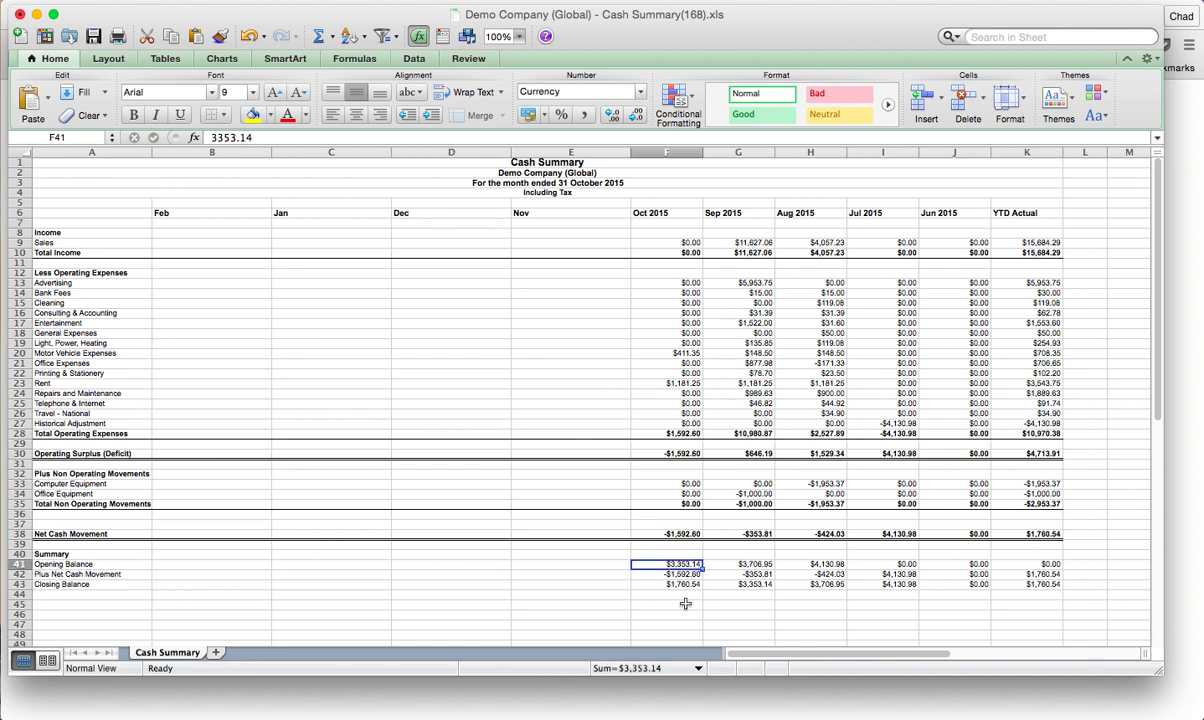
{"action": "type", "text": "="}
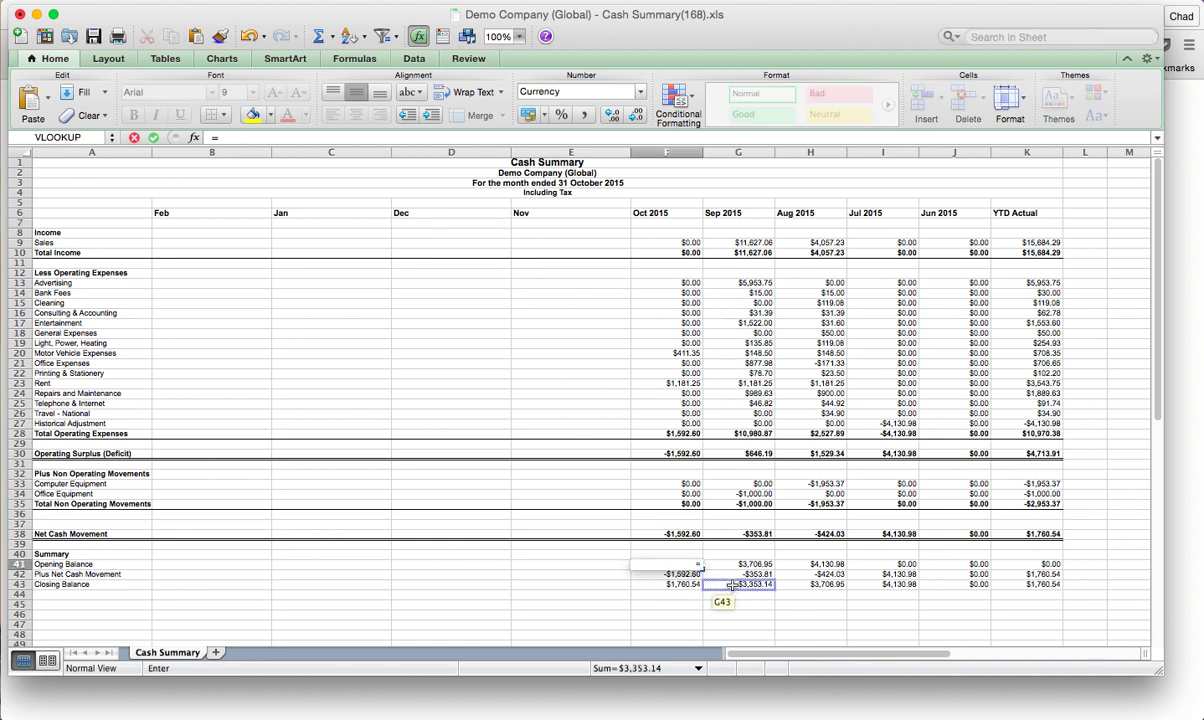
{"action": "left_click", "coordinate": [737, 584]}
{"action": "left_click", "coordinate": [736, 584]}
{"action": "key", "text": "Return"}
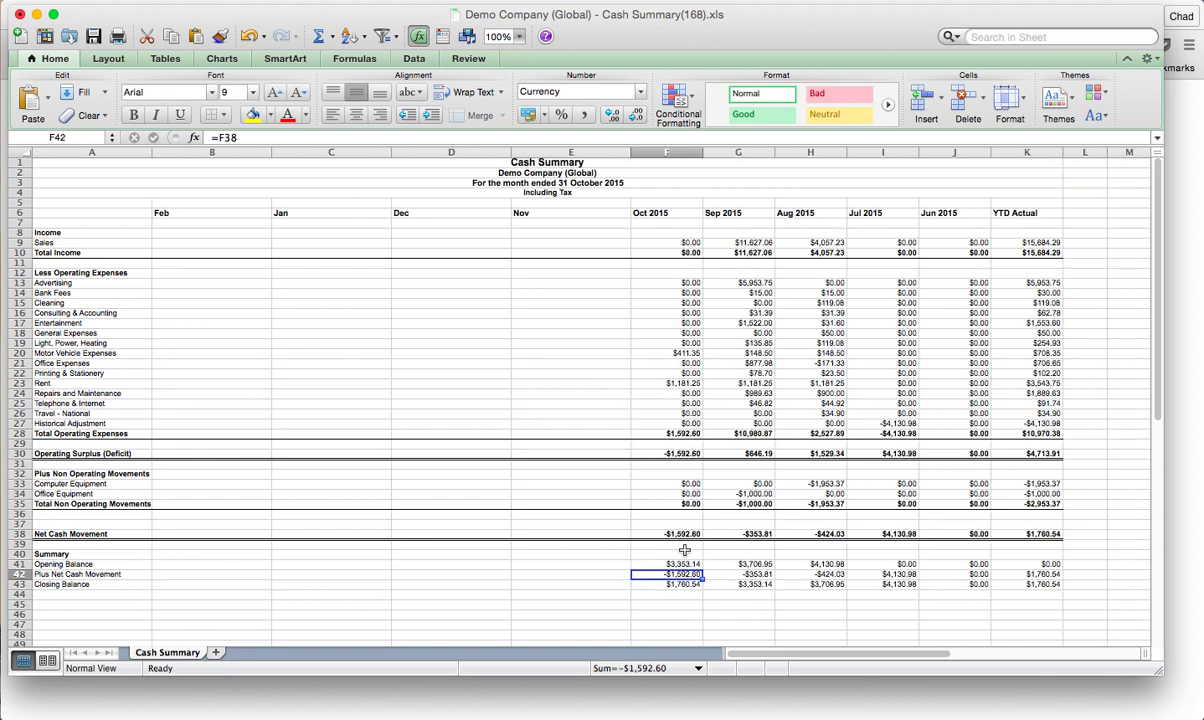
Step: Fill the Oct 2015 figures, Sales through Closing Balance, across the Feb–Nov columns
{"action": "left_click", "coordinate": [672, 253]}
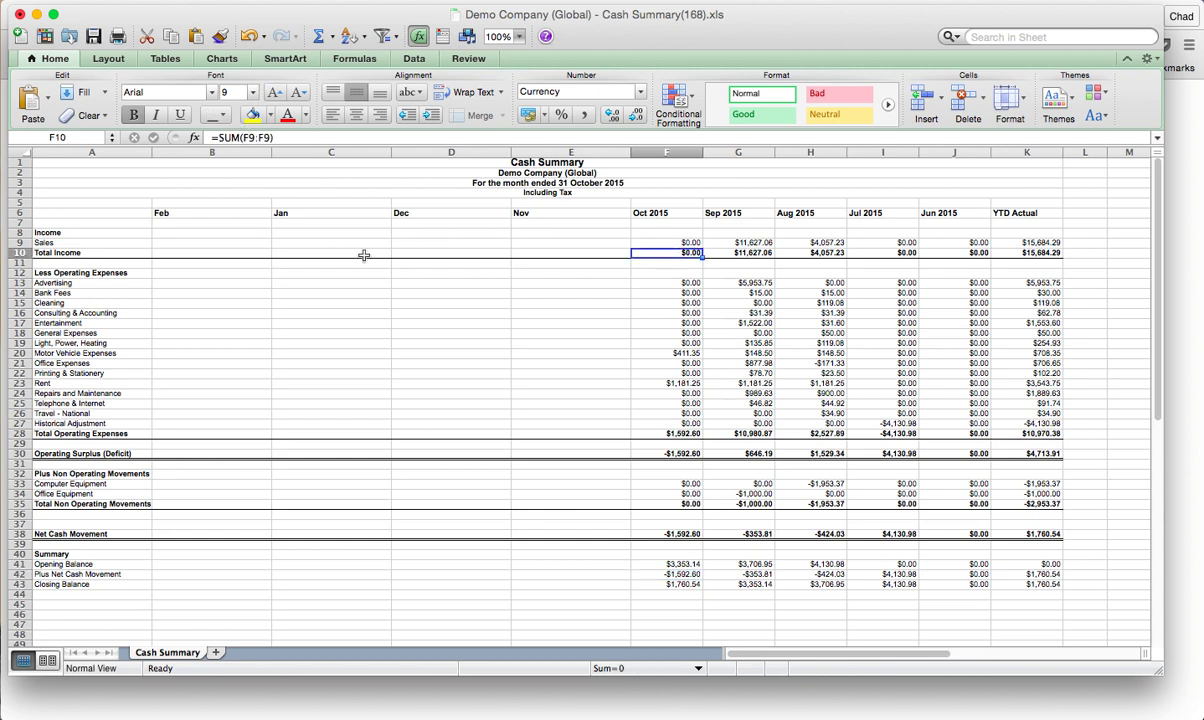
{"action": "left_click", "coordinate": [681, 586]}
{"action": "left_click_drag", "start_coordinate": [681, 585], "coordinate": [690, 242]}
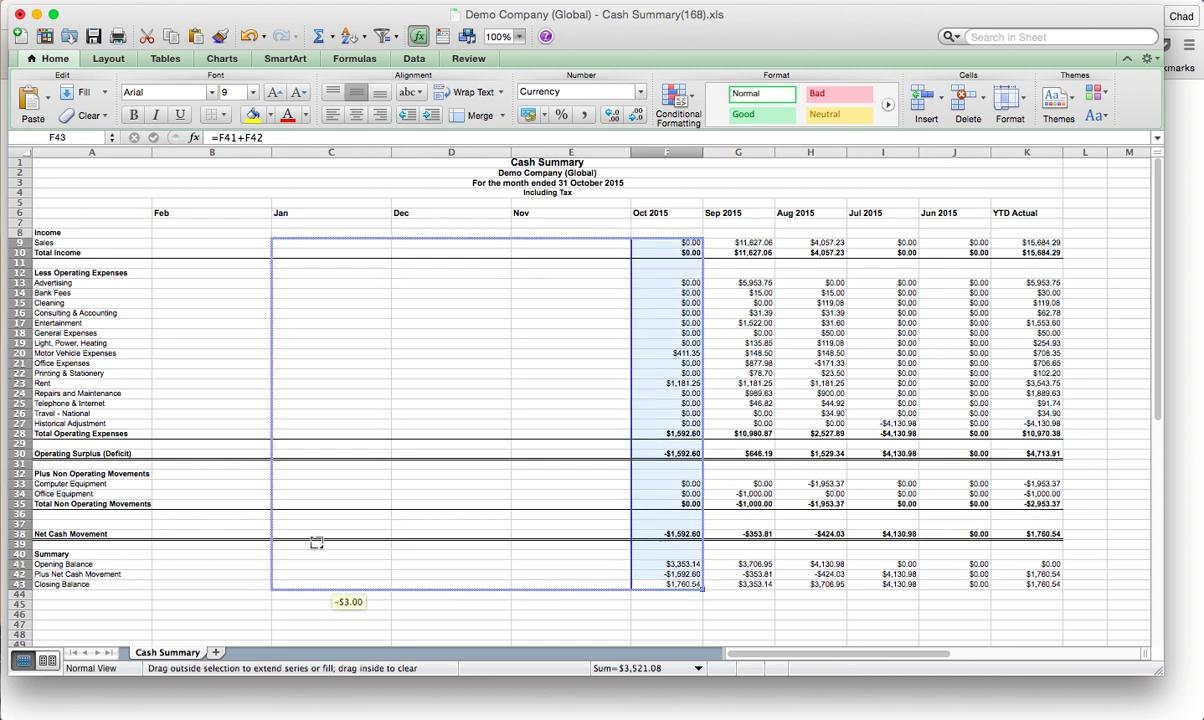
{"action": "left_click_drag", "start_coordinate": [702, 590], "coordinate": [182, 542]}
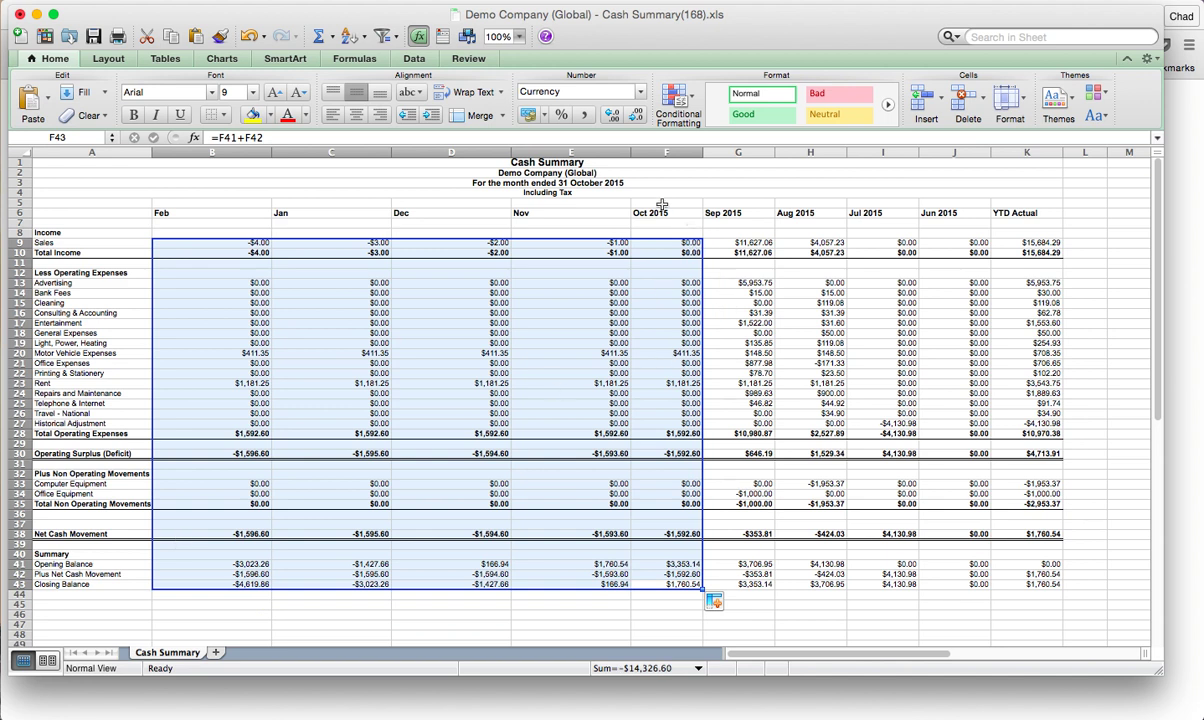
Step: Delete the Oct 2015 column and fill the Sep 2015 figures across Feb–Nov
{"action": "left_click", "coordinate": [677, 151]}
{"action": "right_click", "coordinate": [677, 151]}
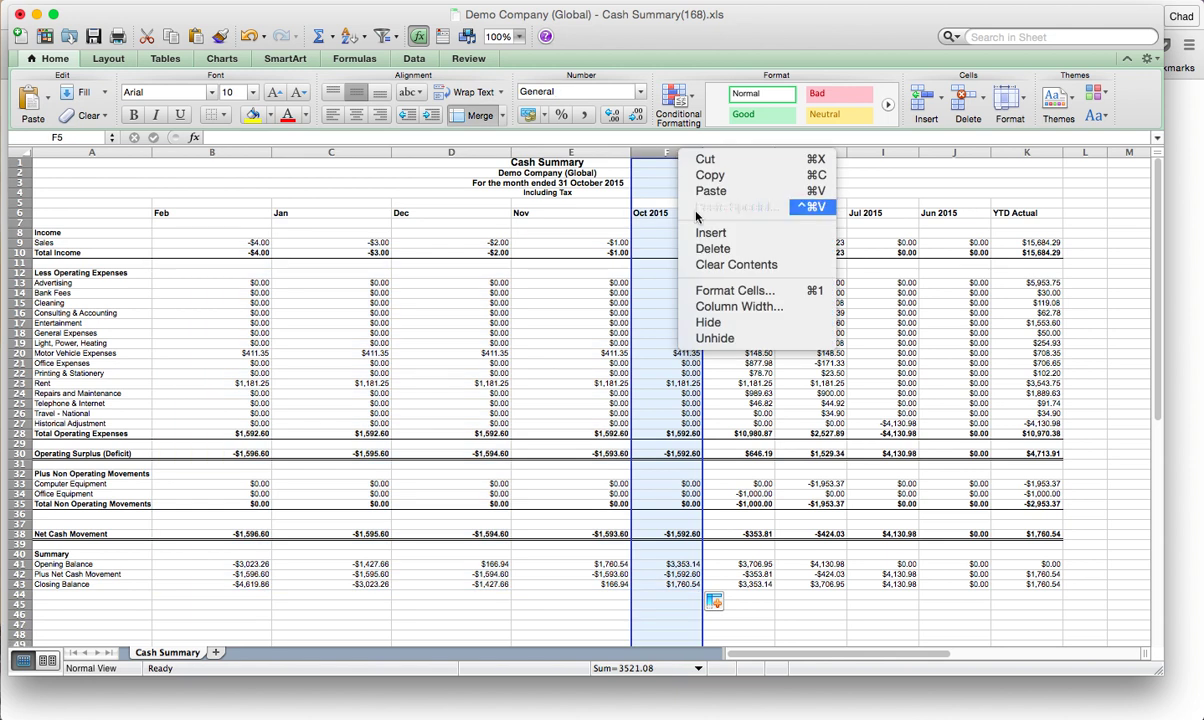
{"action": "left_click", "coordinate": [670, 230]}
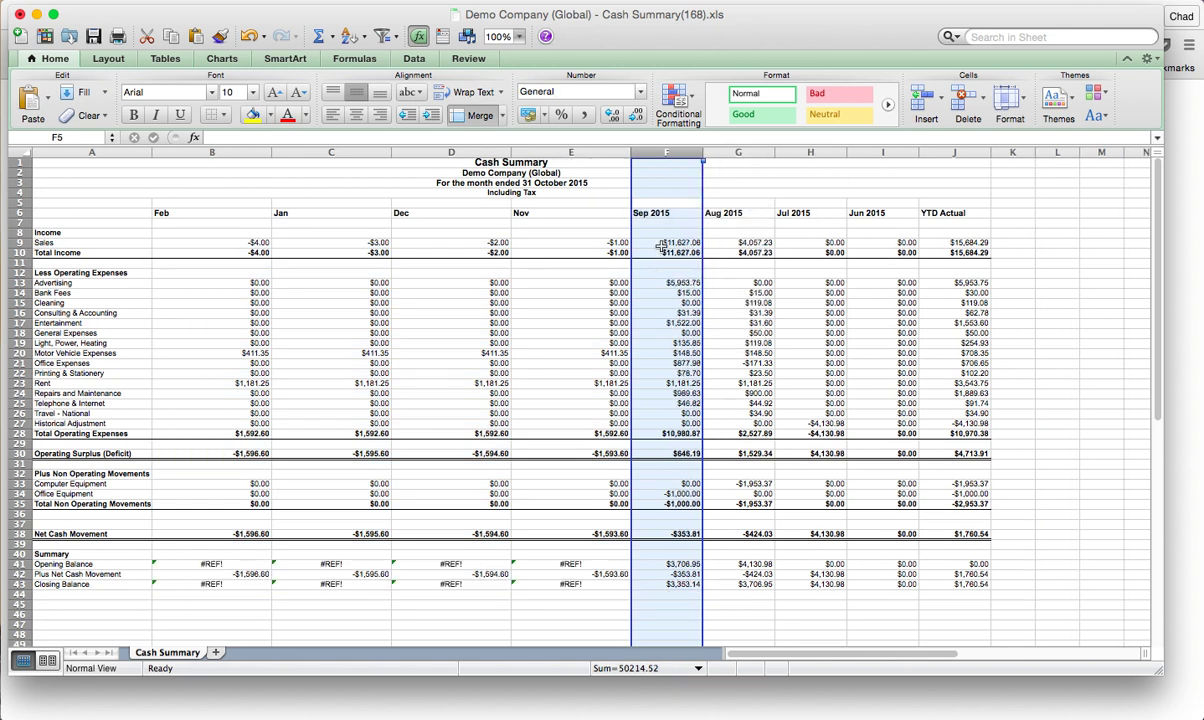
{"action": "left_click_drag", "start_coordinate": [660, 243], "coordinate": [656, 584]}
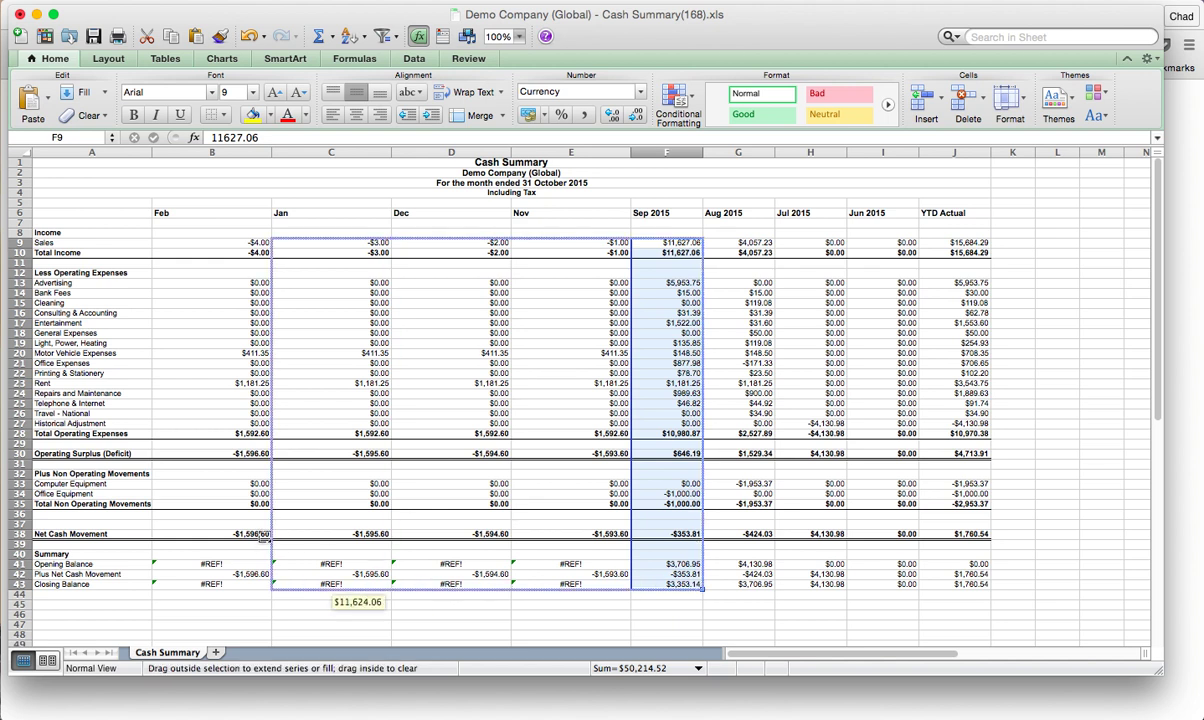
{"action": "left_click_drag", "start_coordinate": [701, 590], "coordinate": [195, 506]}
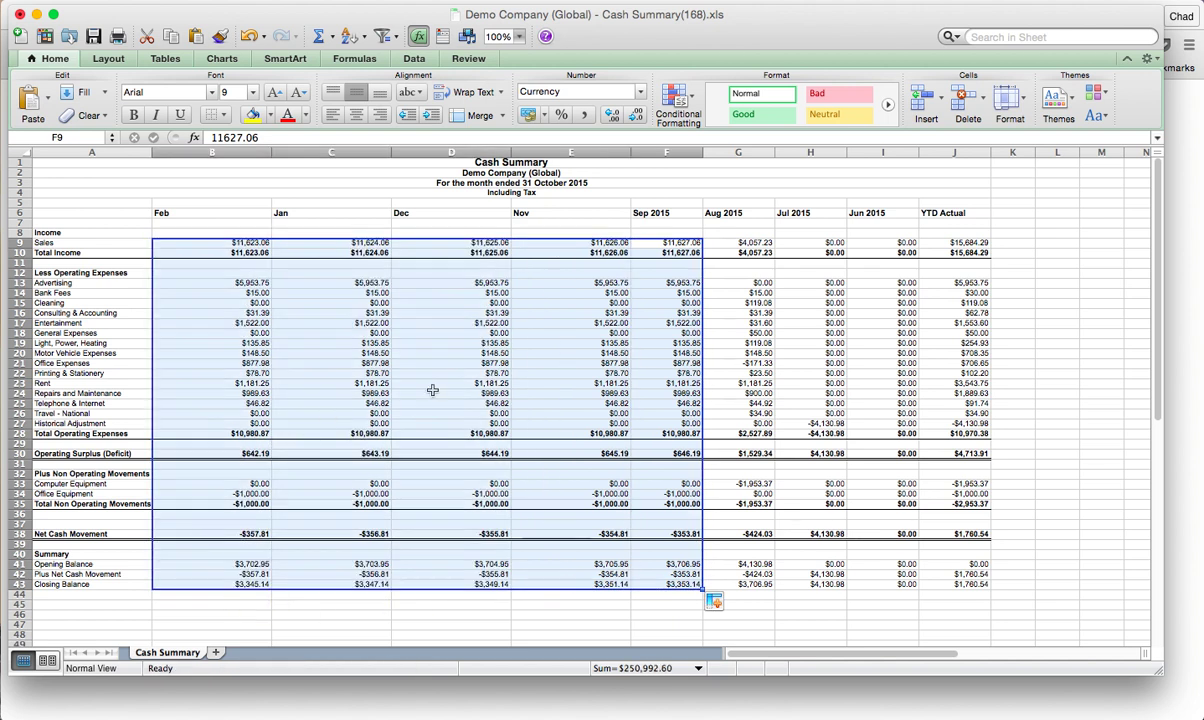
Step: Enter test values: Dec Sales 500 and Jan Office Expenses 6000
{"action": "left_click", "coordinate": [420, 453]}
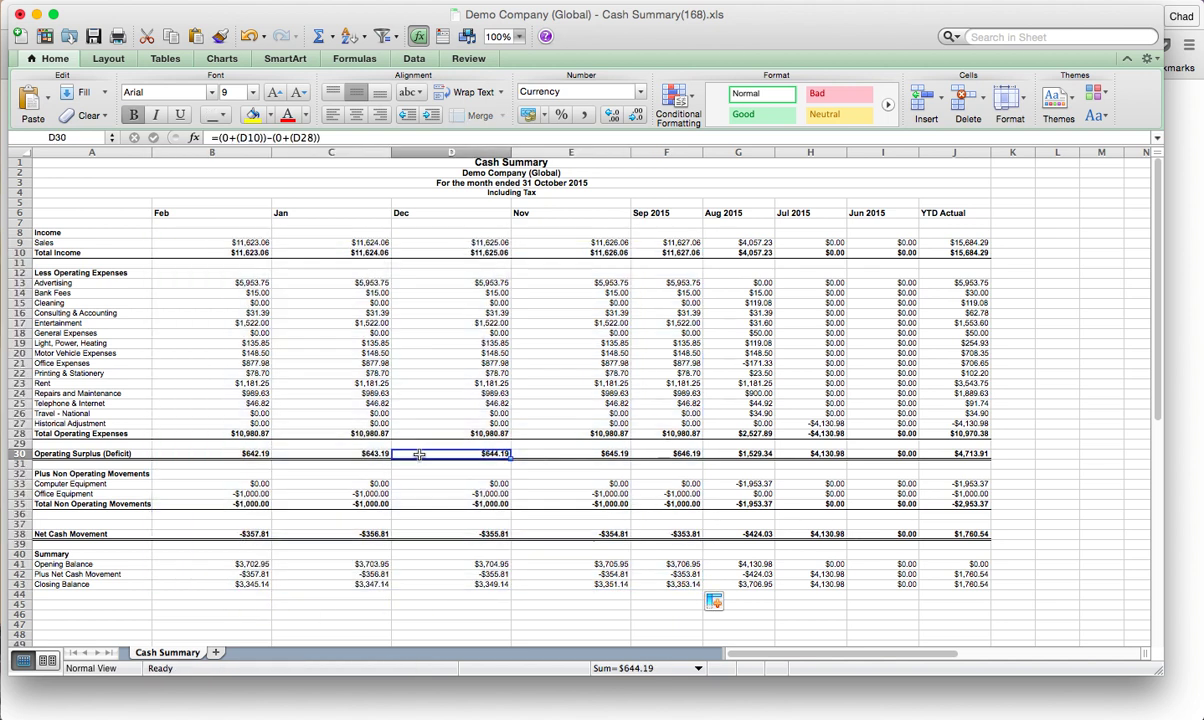
{"action": "left_click", "coordinate": [440, 242]}
{"action": "type", "text": "500"}
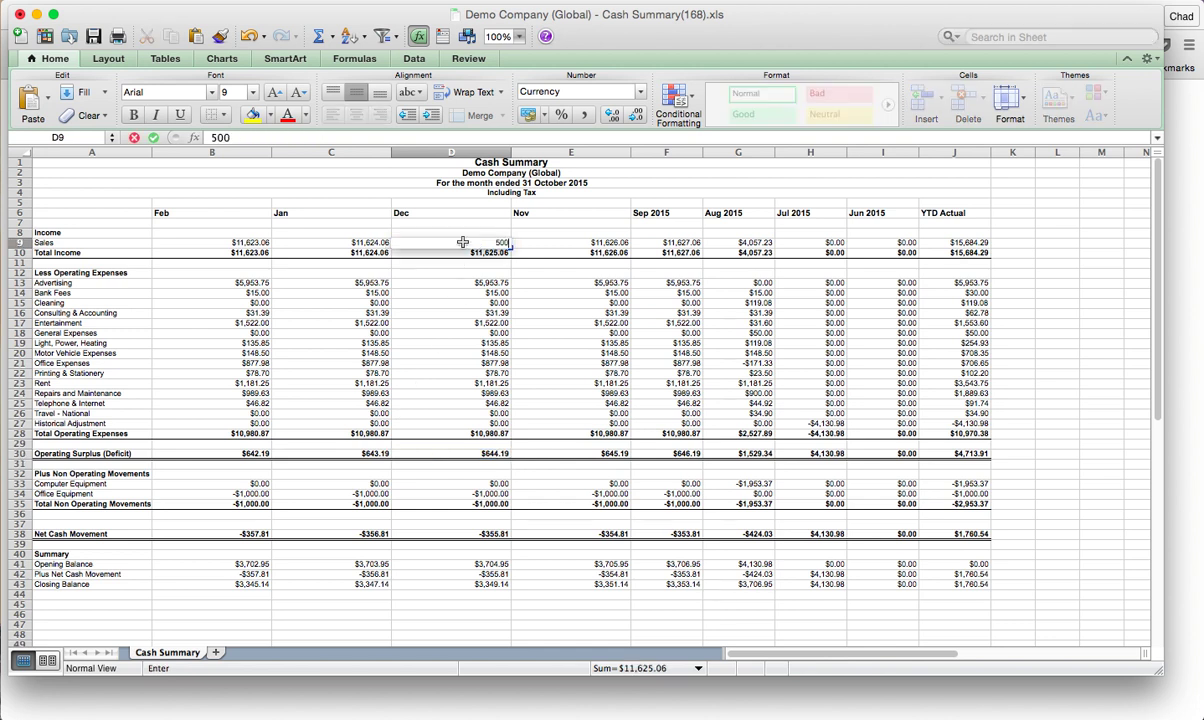
{"action": "key", "text": "Return"}
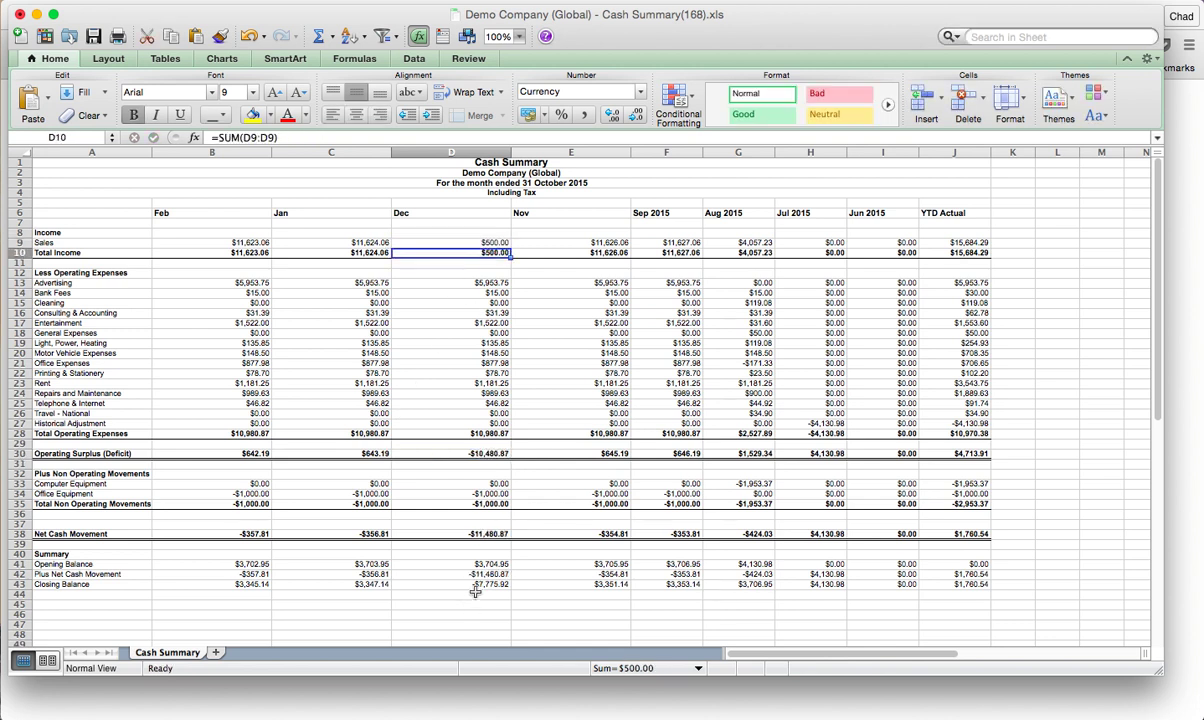
{"action": "left_click", "coordinate": [338, 364]}
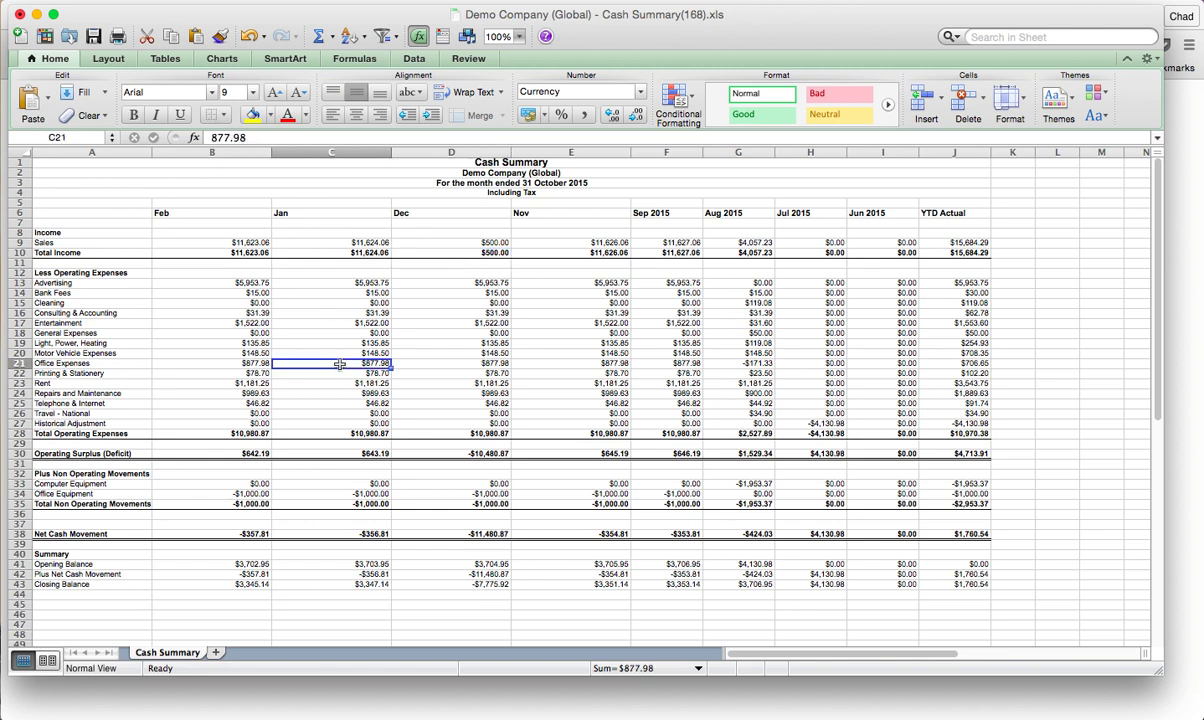
{"action": "type", "text": "6000"}
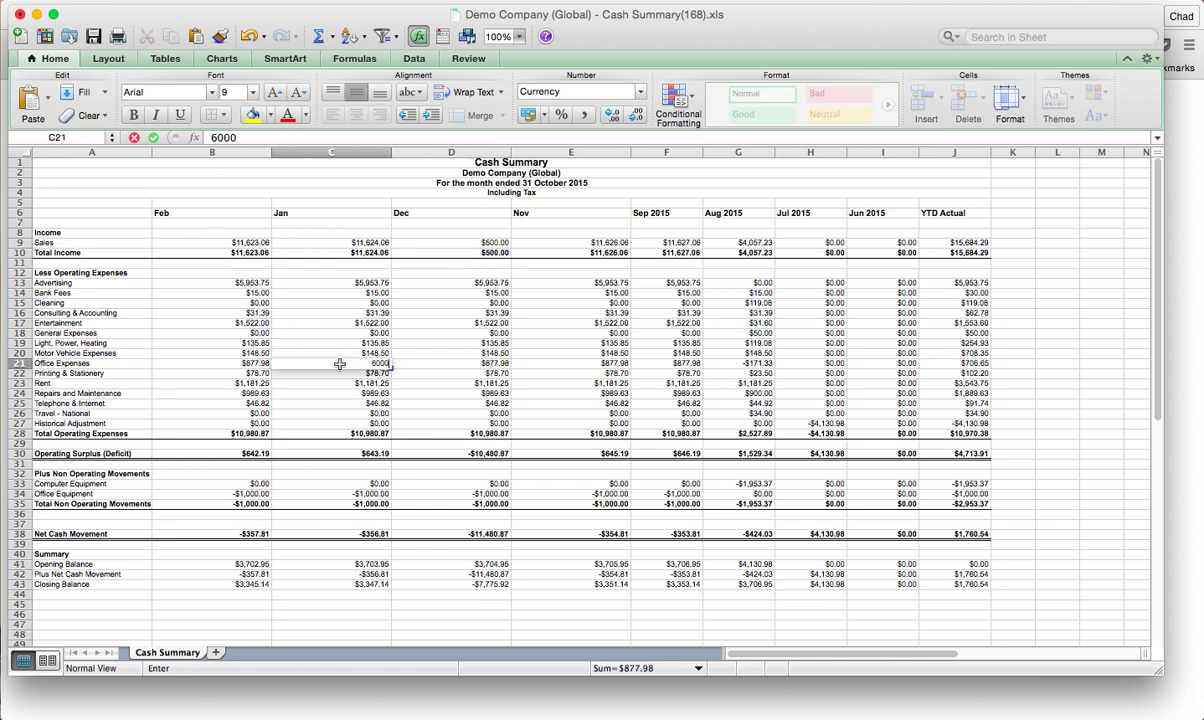
{"action": "key", "text": "Return"}
Step: Copy the Opening Balance formula across the forecast months so each chains to the prior closing
{"action": "left_click", "coordinate": [330, 564]}
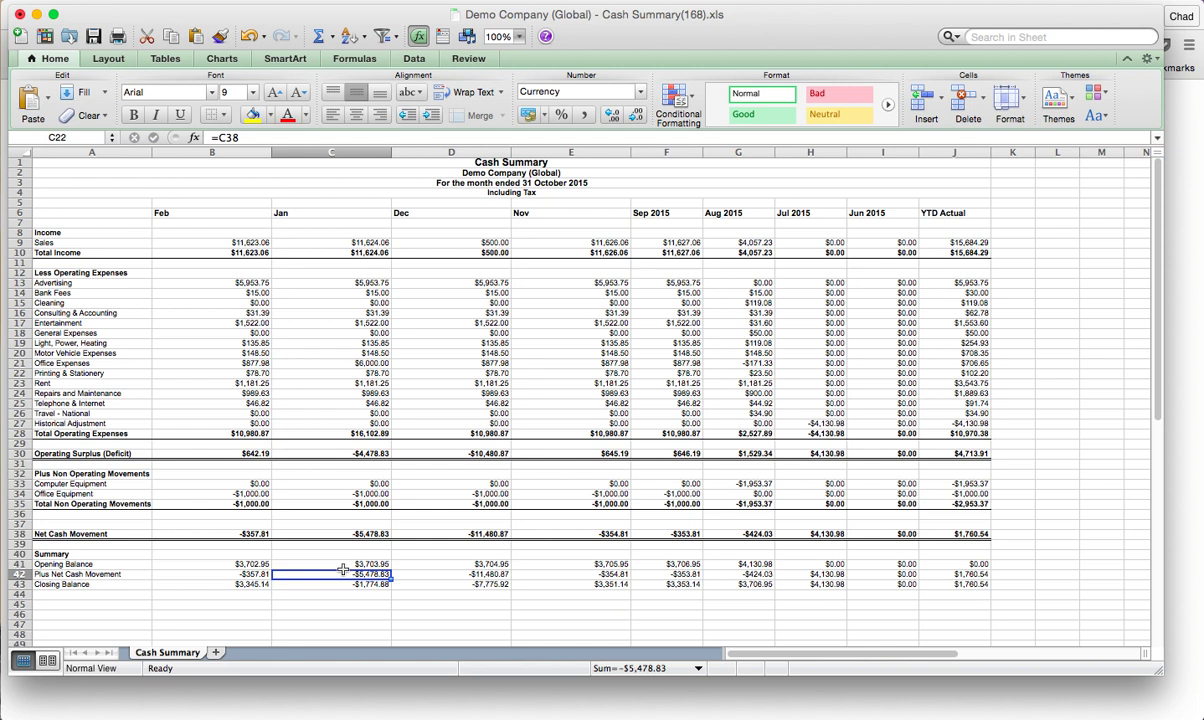
{"action": "left_click", "coordinate": [666, 564]}
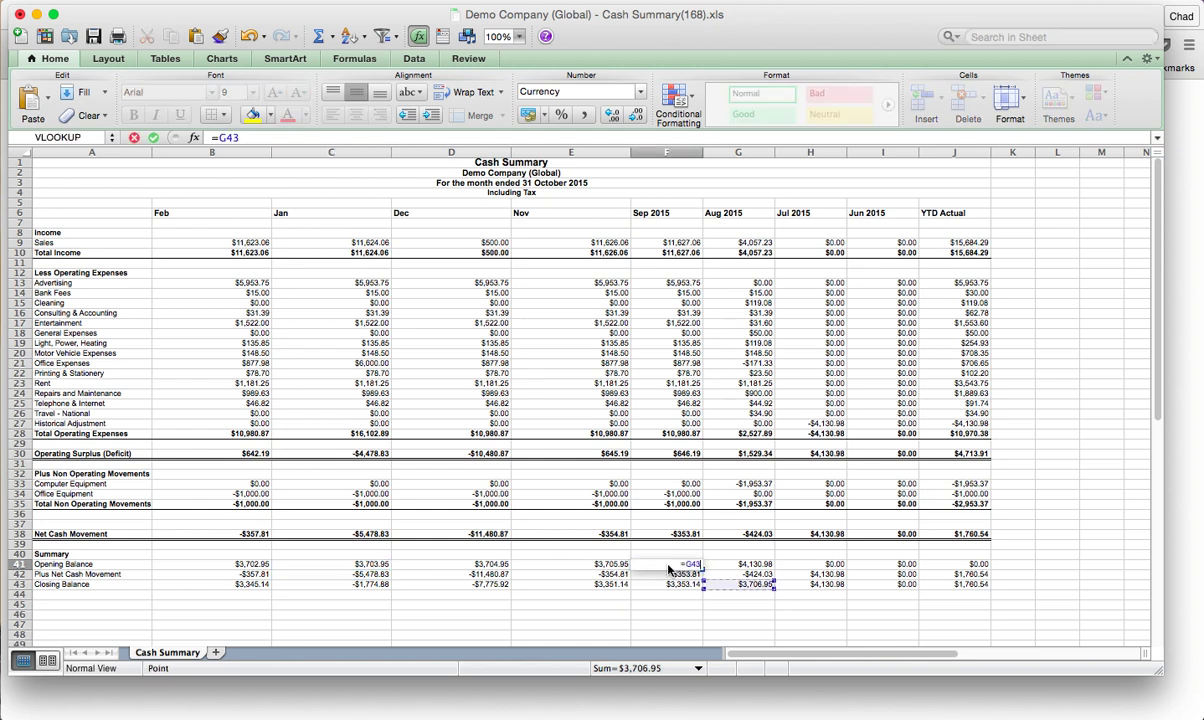
{"action": "left_click", "coordinate": [680, 572]}
{"action": "left_click", "coordinate": [680, 584]}
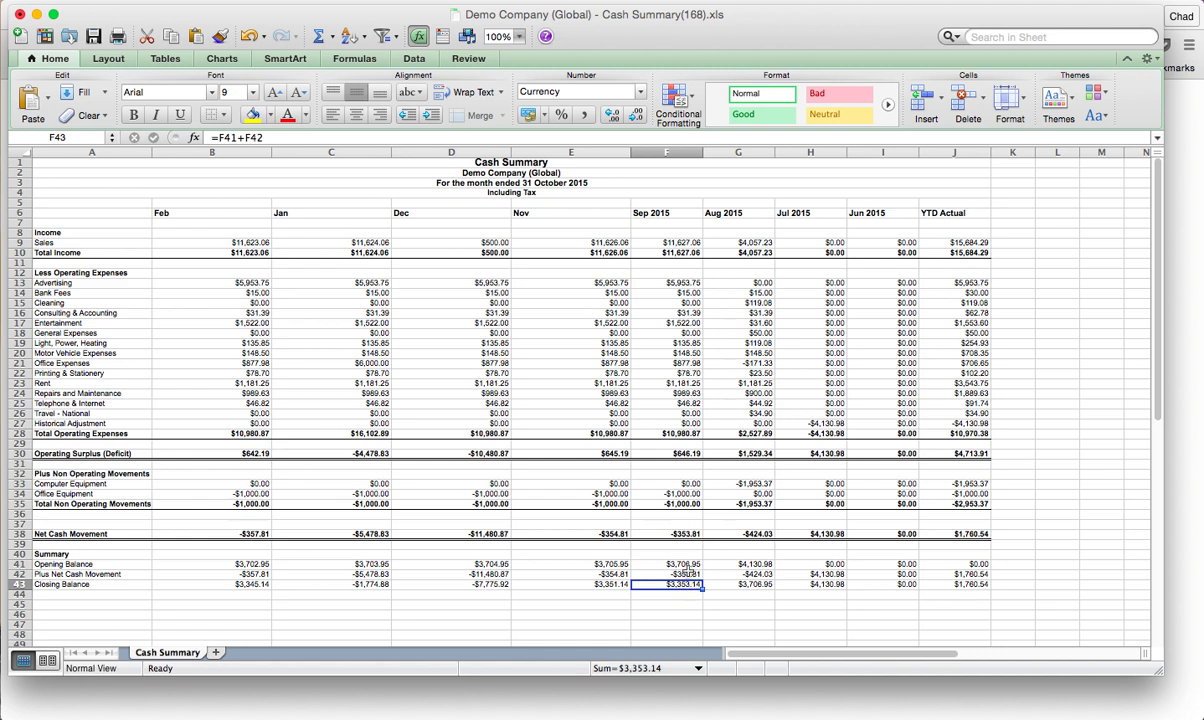
{"action": "key", "text": "ctrl+c"}
{"action": "key", "text": "shift+Left"}
{"action": "key", "text": "shift+Left"}
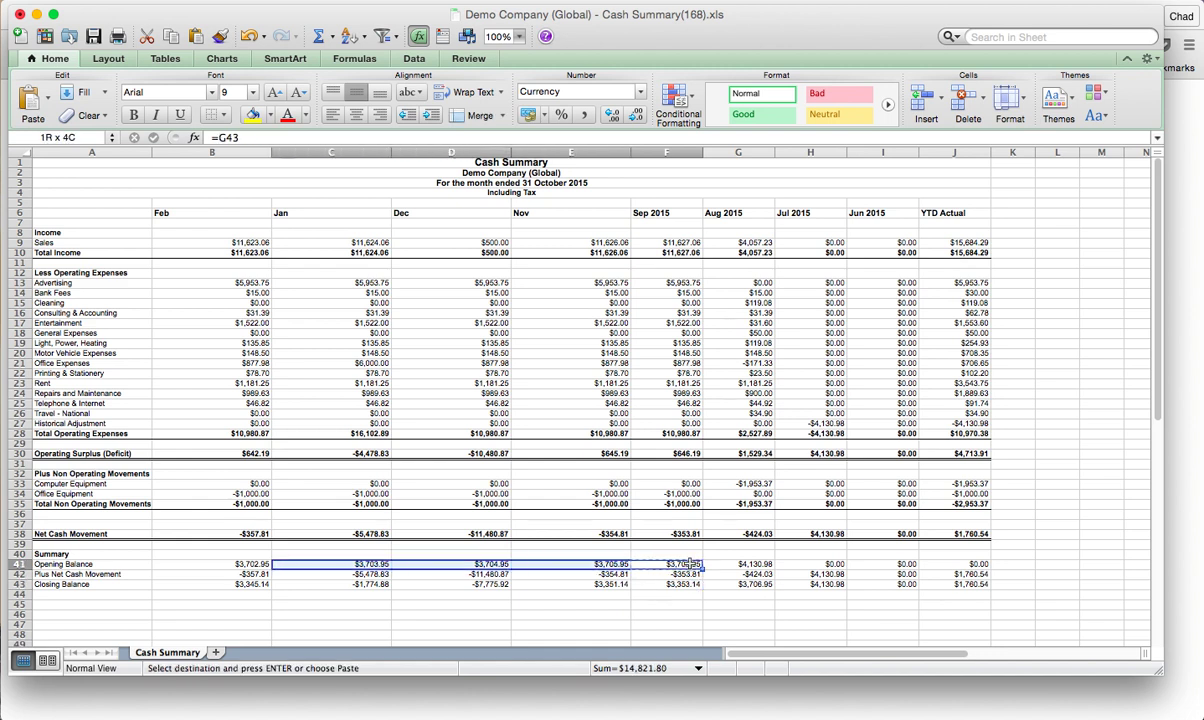
{"action": "key", "text": "shift+Left"}
{"action": "key", "text": "shift+Left"}
{"action": "key", "text": "ctrl+v"}
{"action": "key", "text": "Escape"}
{"action": "key", "text": "Left"}
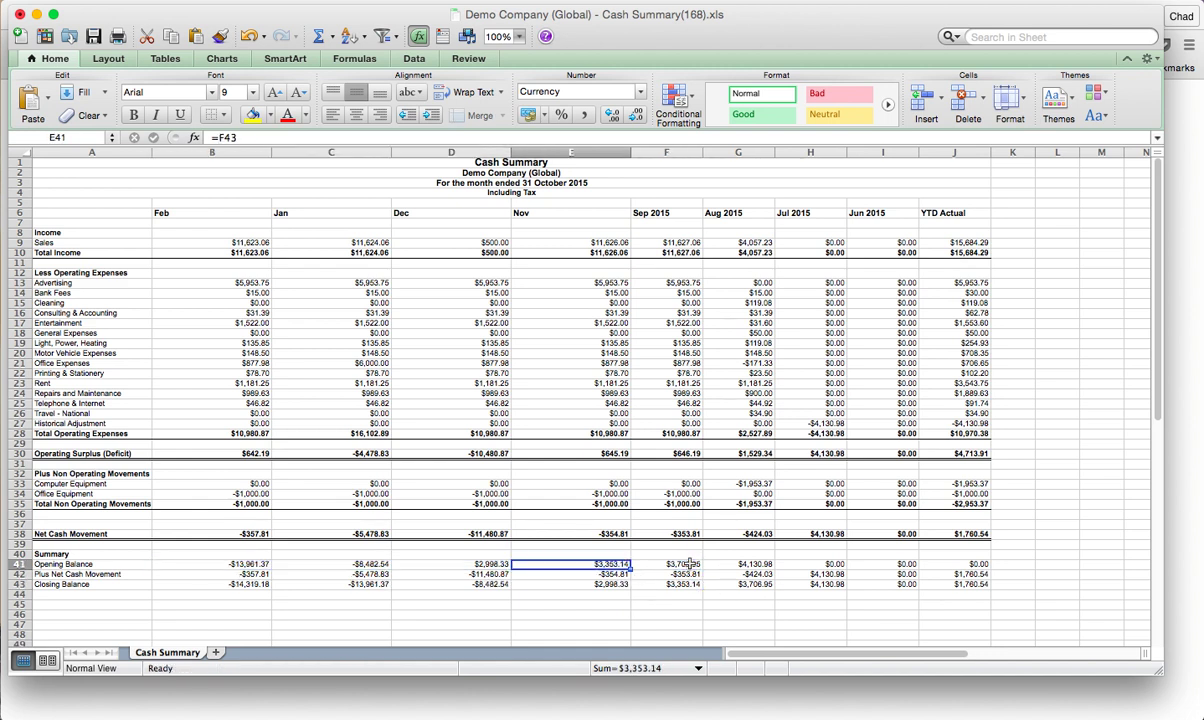
Step: Change test values to Dec Sales 50000, Jan Sales 500 and Jan Entertainment 20000
{"action": "left_click", "coordinate": [436, 242]}
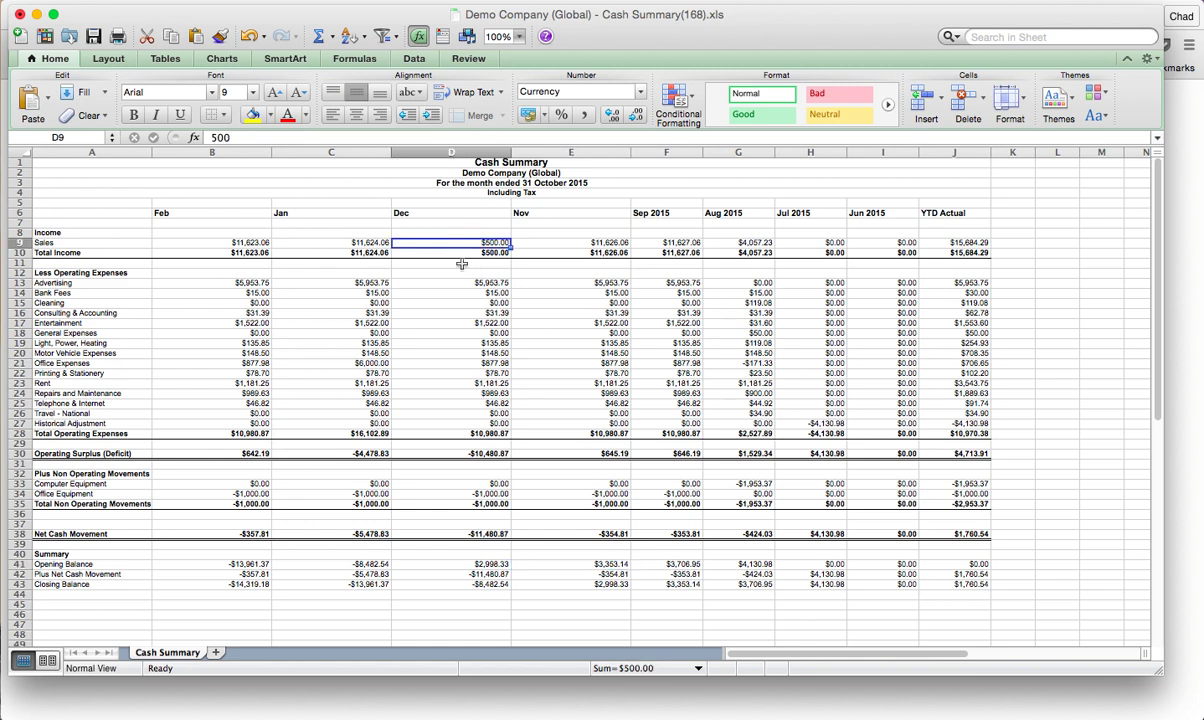
{"action": "type", "text": "50000"}
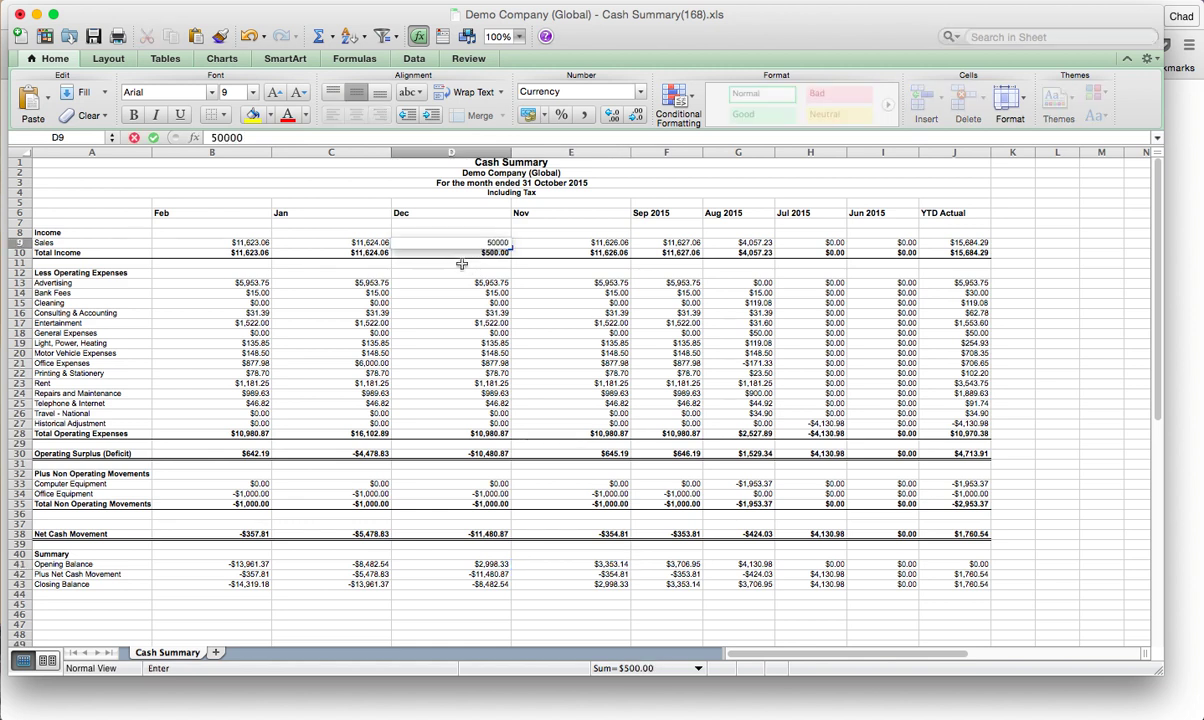
{"action": "key", "text": "Return"}
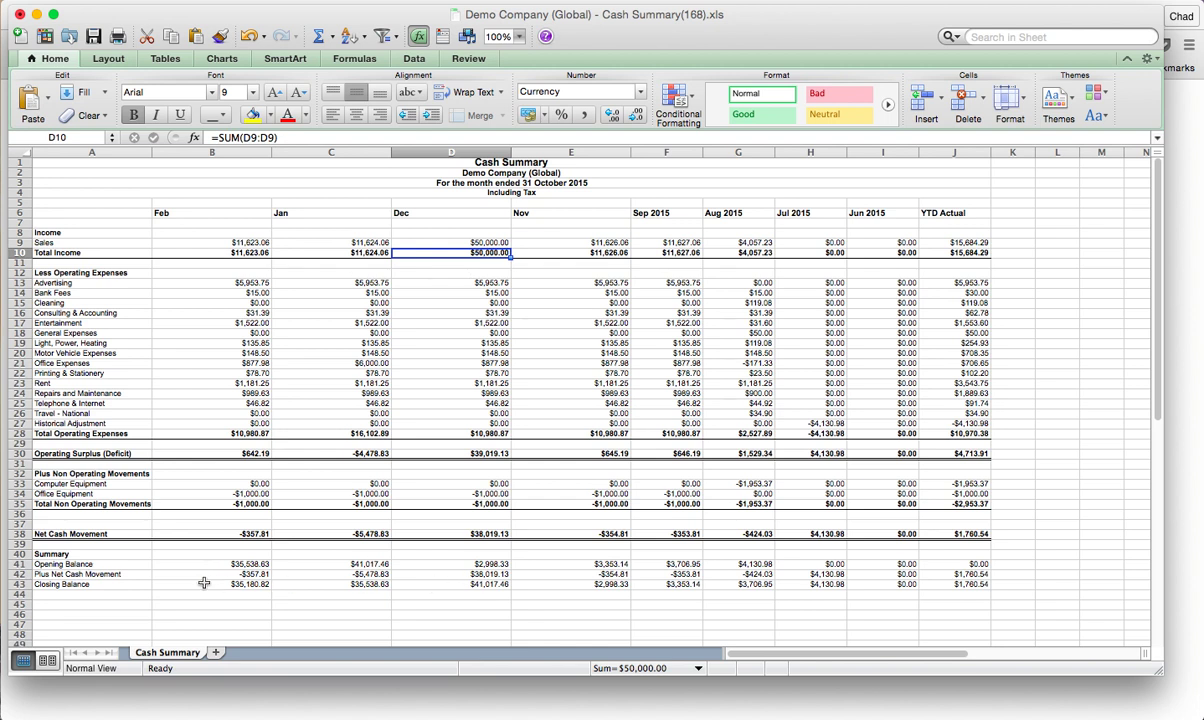
{"action": "left_click", "coordinate": [337, 327]}
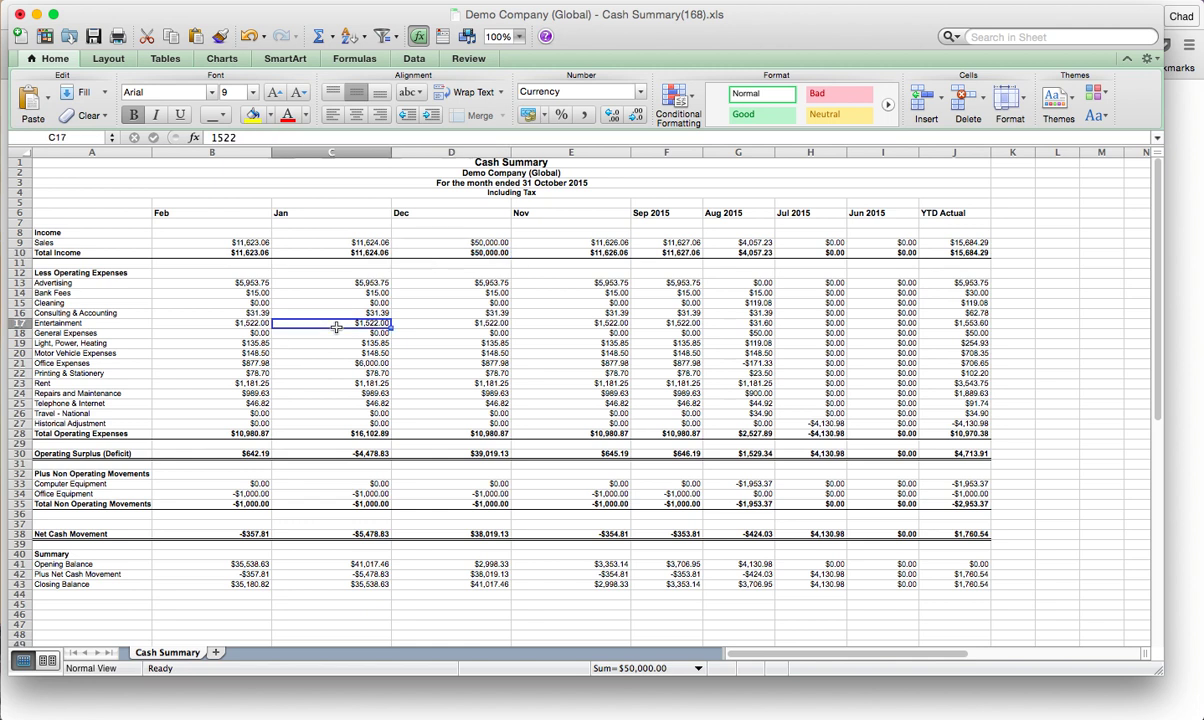
{"action": "left_click", "coordinate": [344, 243]}
{"action": "type", "text": "500"}
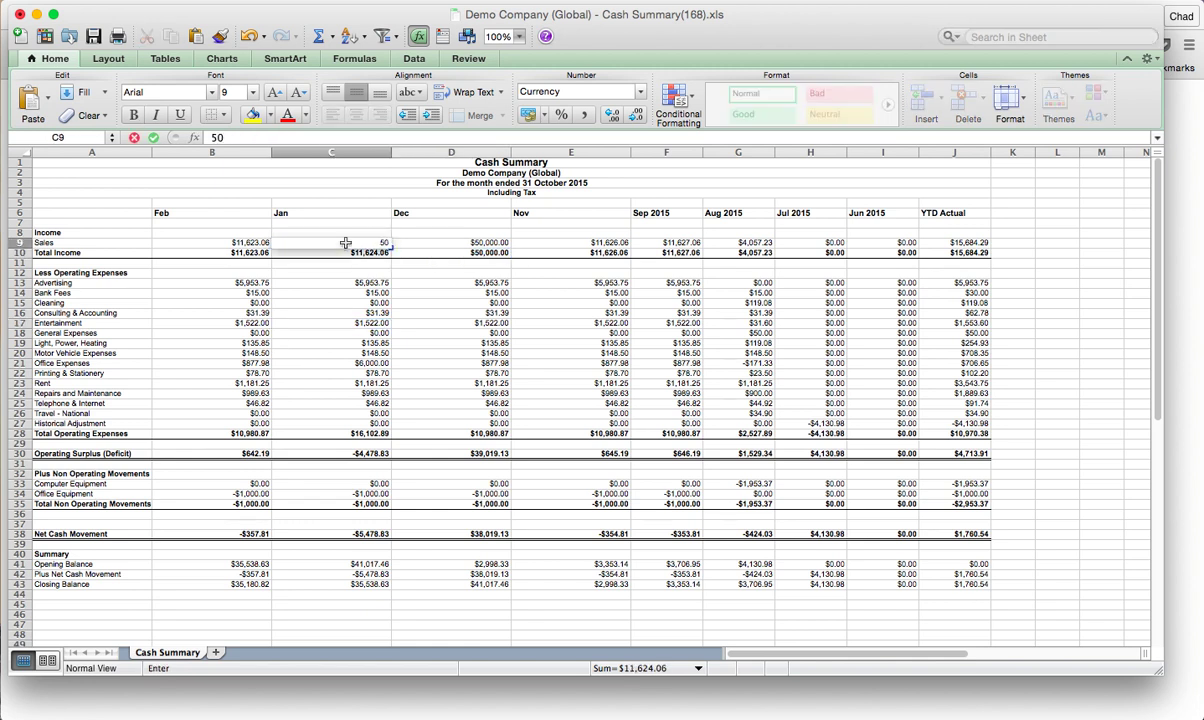
{"action": "key", "text": "Return"}
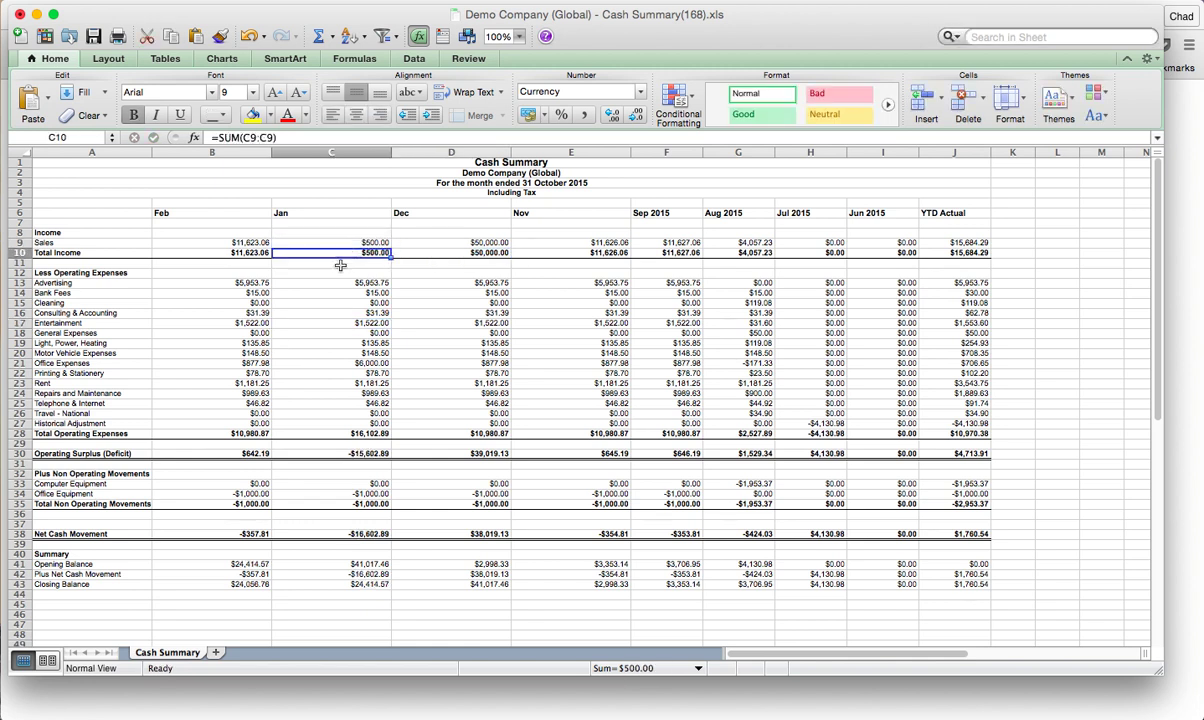
{"action": "left_click", "coordinate": [330, 321]}
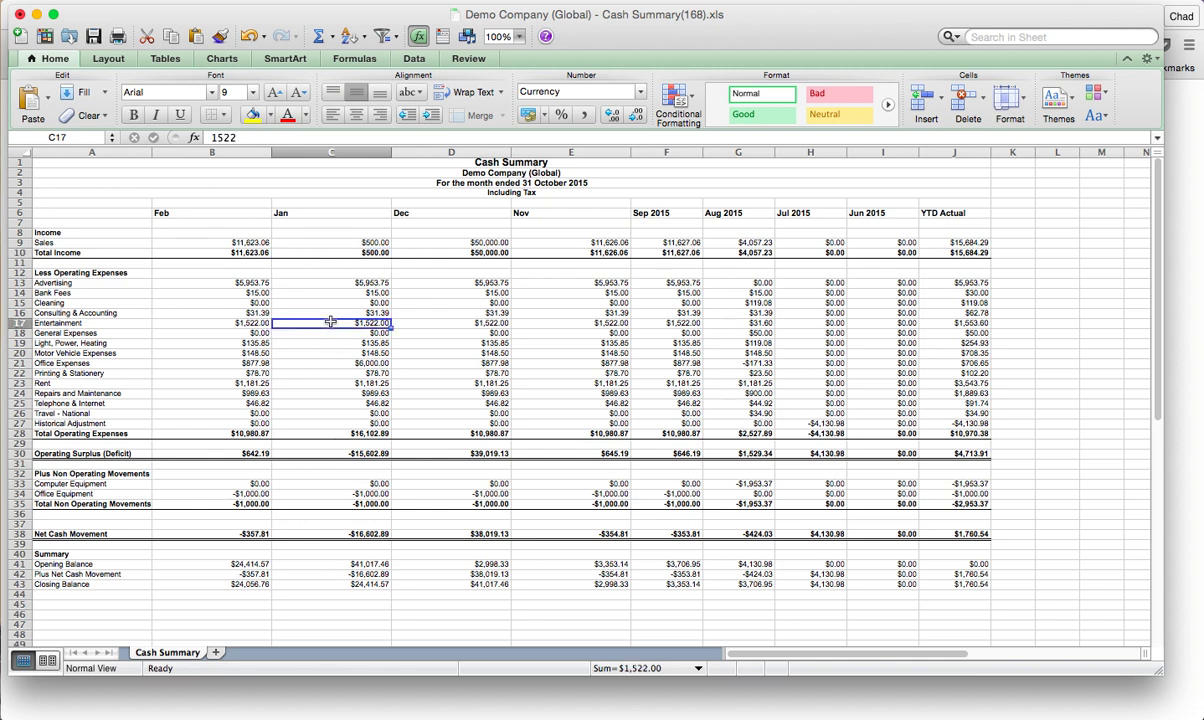
{"action": "type", "text": "20000"}
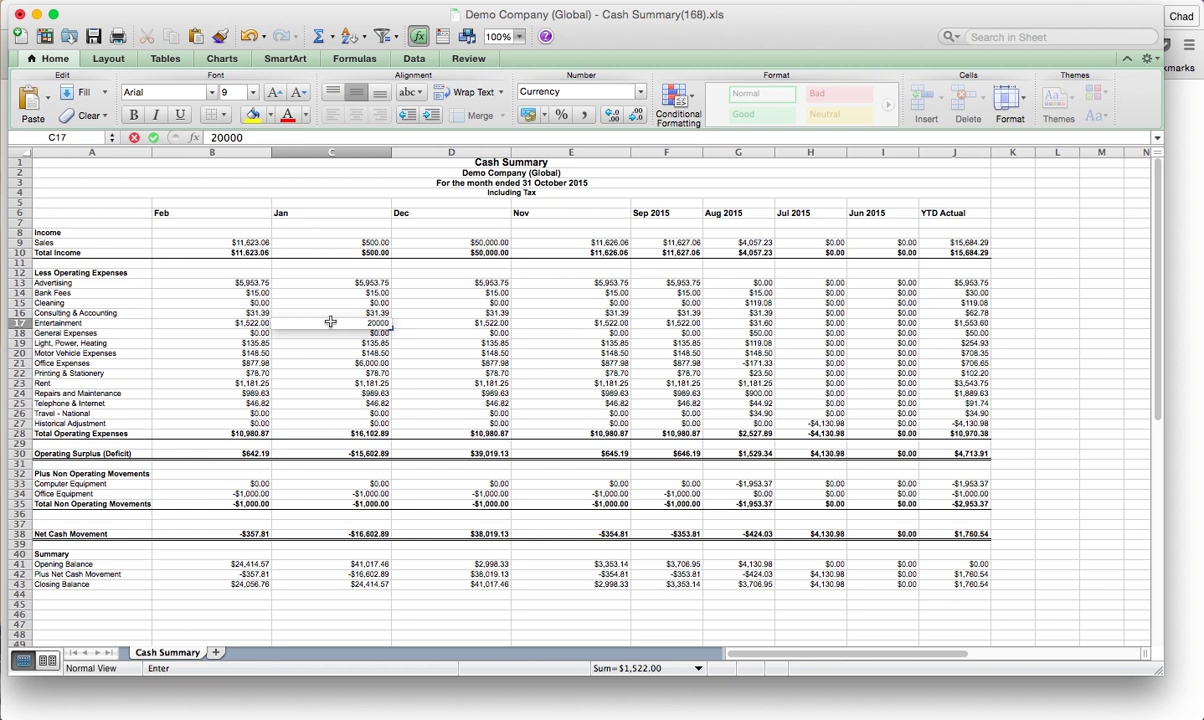
{"action": "key", "text": "Return"}
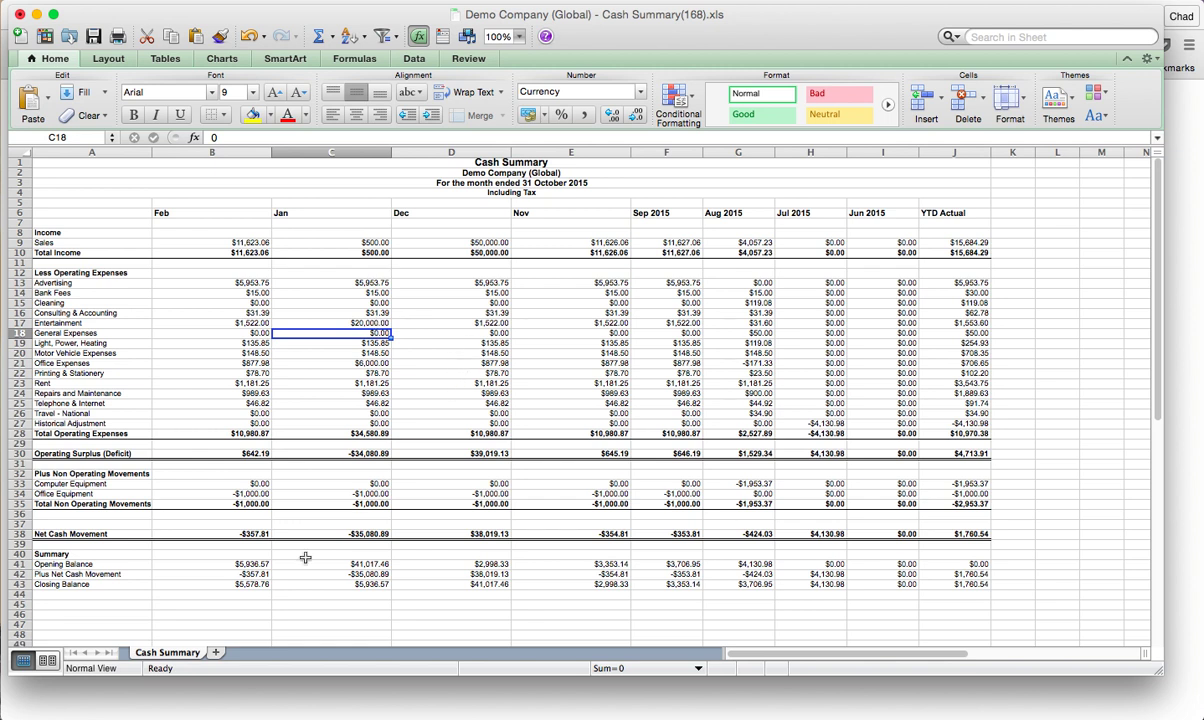
{"action": "left_click", "coordinate": [210, 584]}
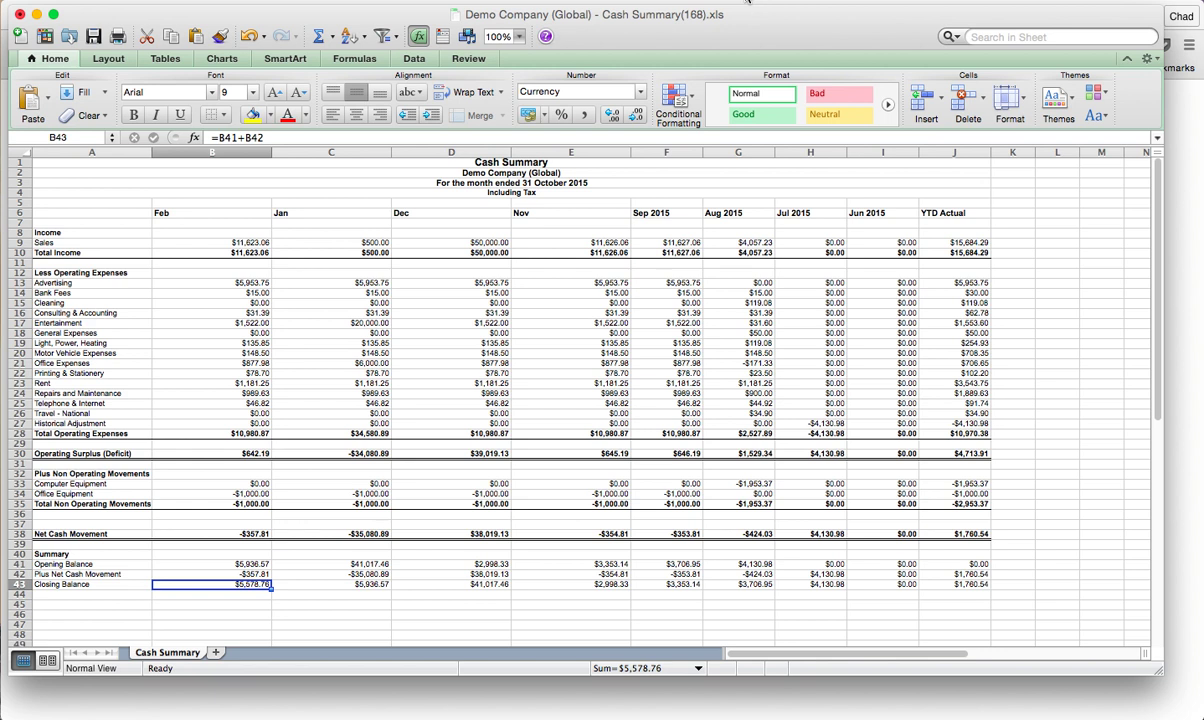
Step: Relabel the forecast headers E6 through B6 as OCT, NOV, DEC and JAN
{"action": "left_click", "coordinate": [597, 210]}
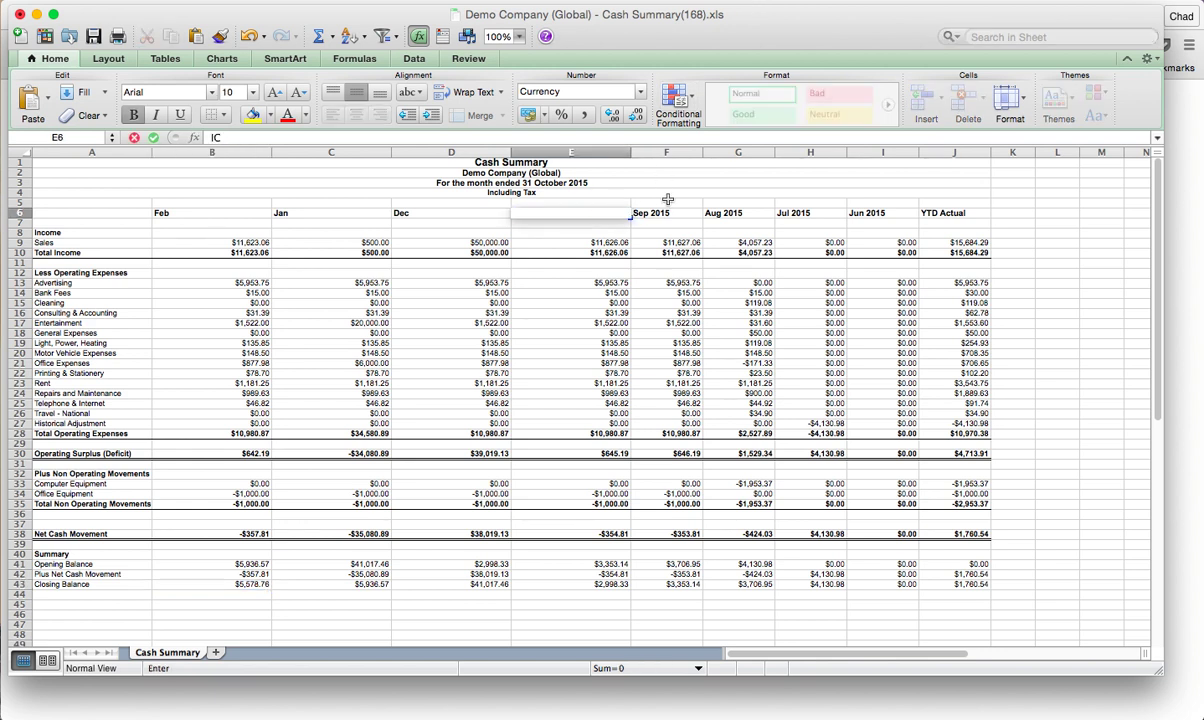
{"action": "type", "text": "ICT"}
{"action": "key", "text": "Left"}
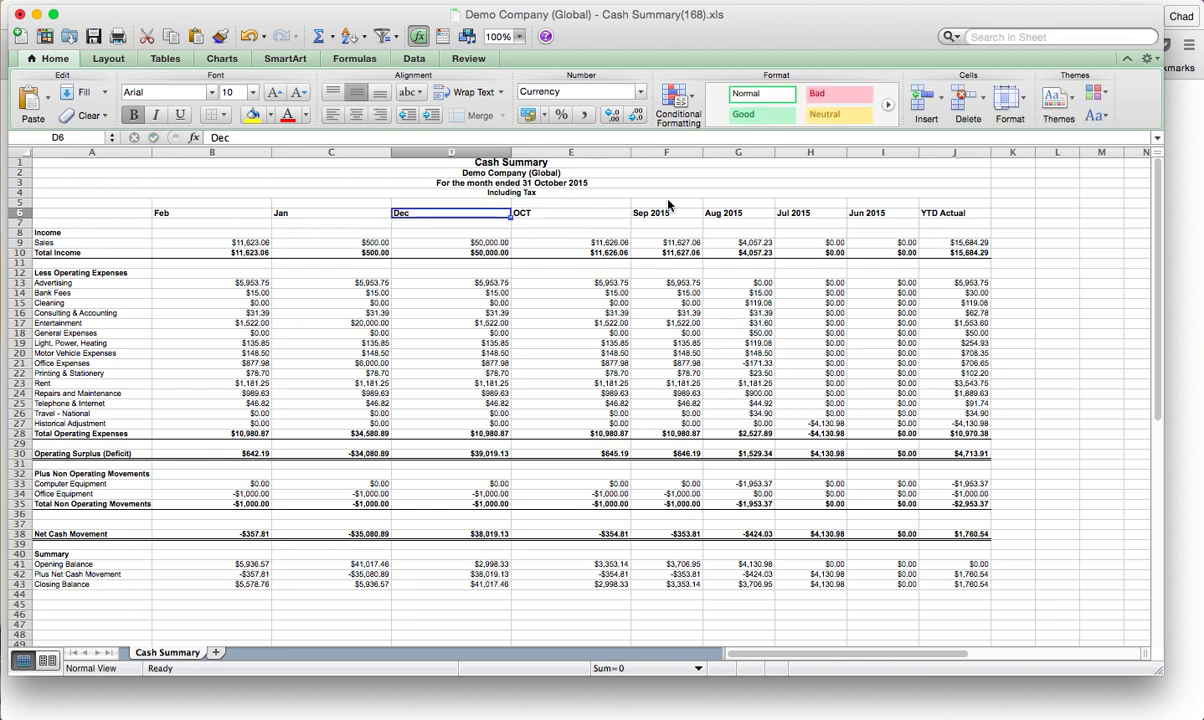
{"action": "type", "text": "NOV"}
{"action": "key", "text": "Left"}
{"action": "type", "text": "DEC"}
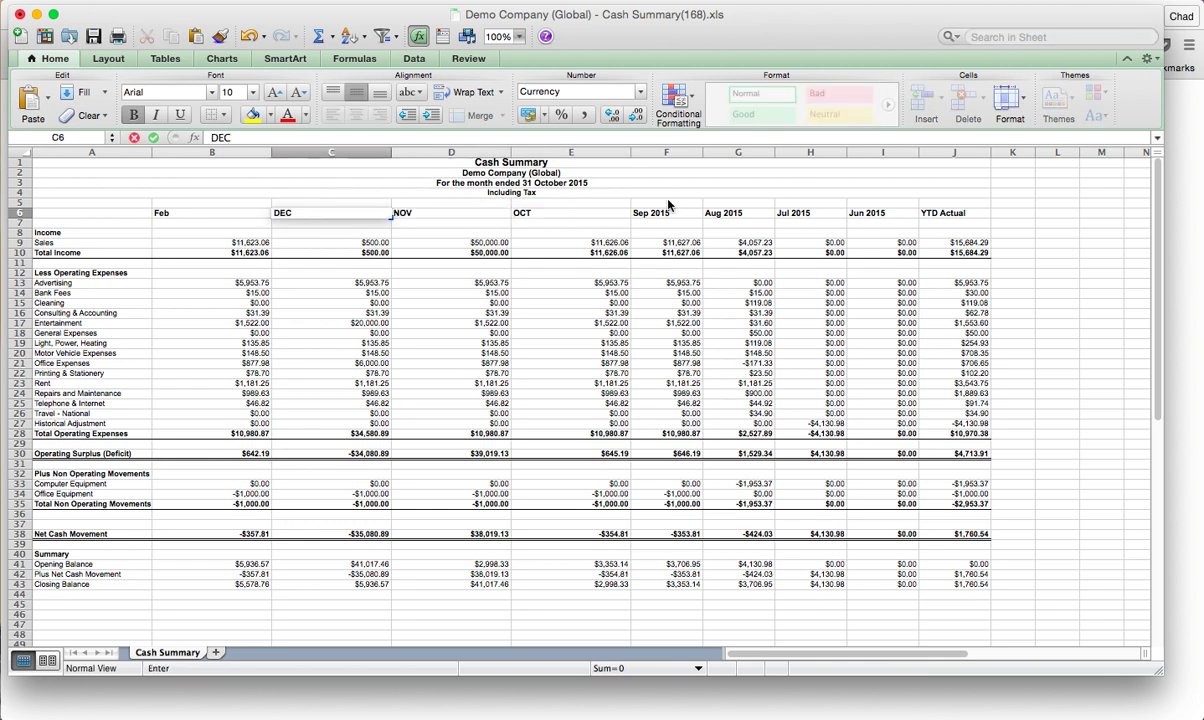
{"action": "key", "text": "Left"}
{"action": "type", "text": "JAN"}
{"action": "key", "text": "Return"}
{"action": "key", "text": "Right"}
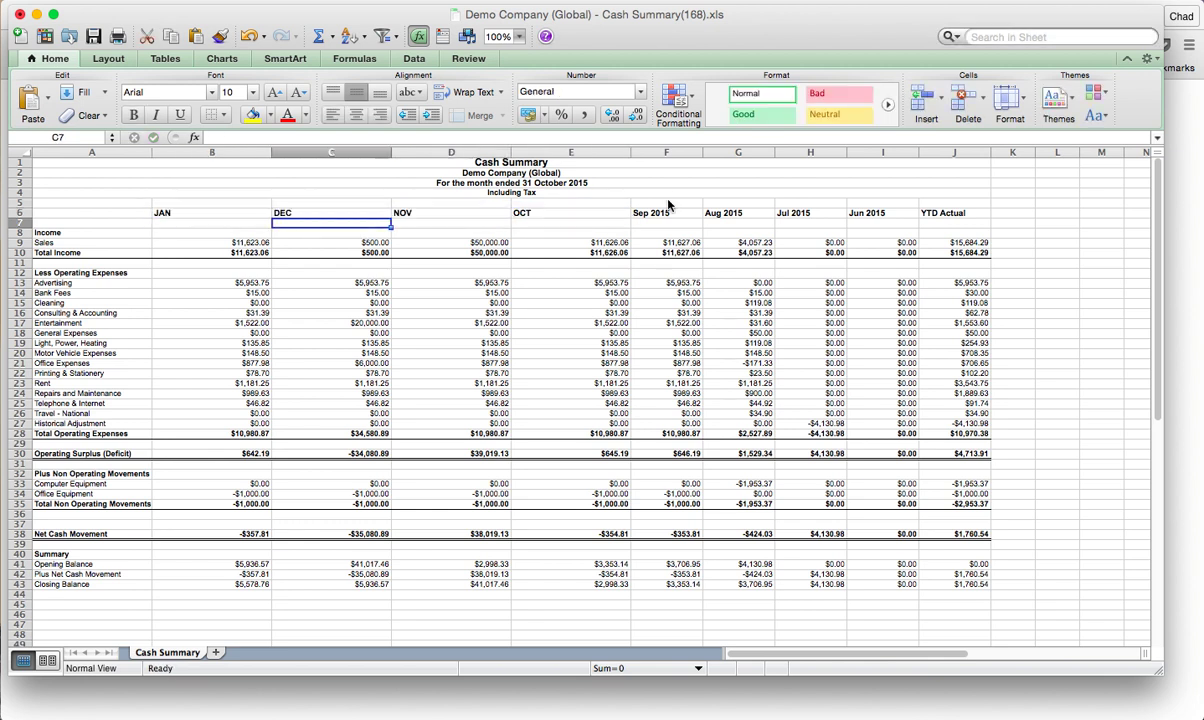